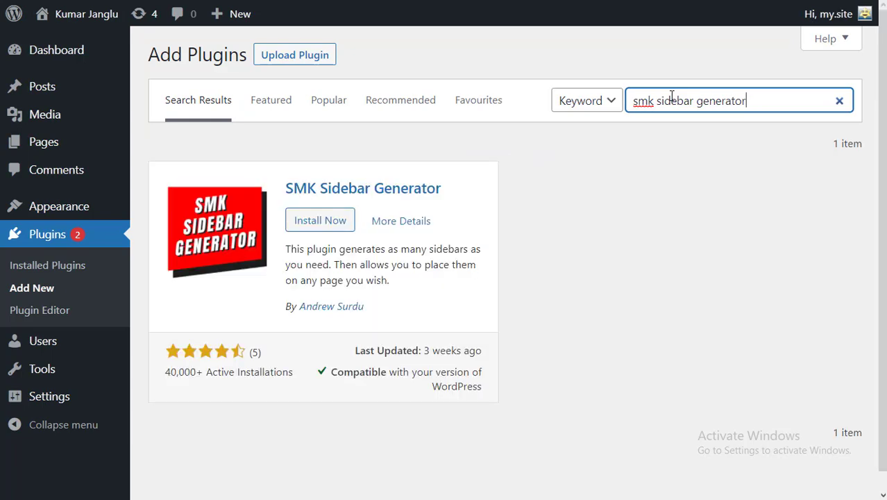
# - Install and activate the SMK Sidebar Generator plugin, and open its Sidebar Generator settings page
pyautogui.click(322, 220)
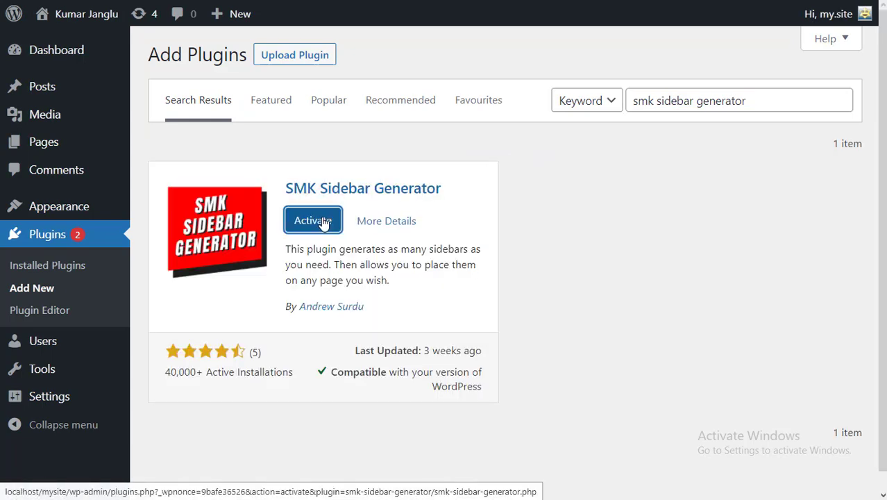
pyautogui.click(323, 222)
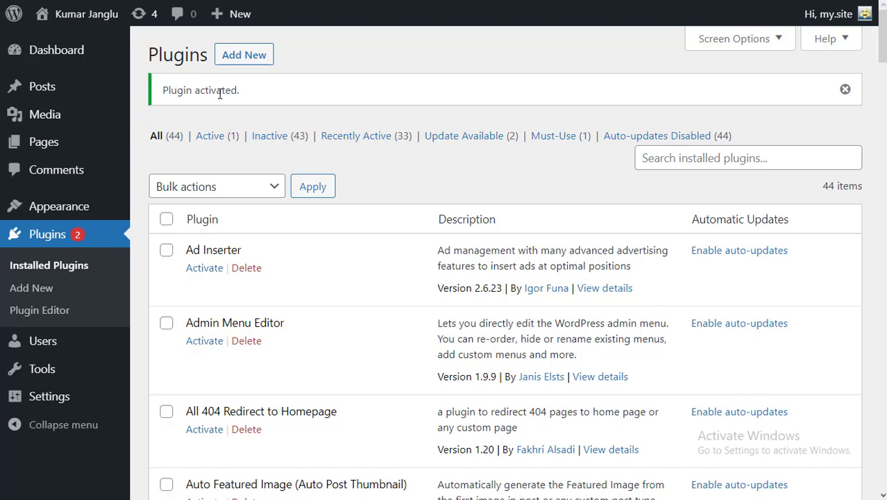
pyautogui.moveTo(55, 214)
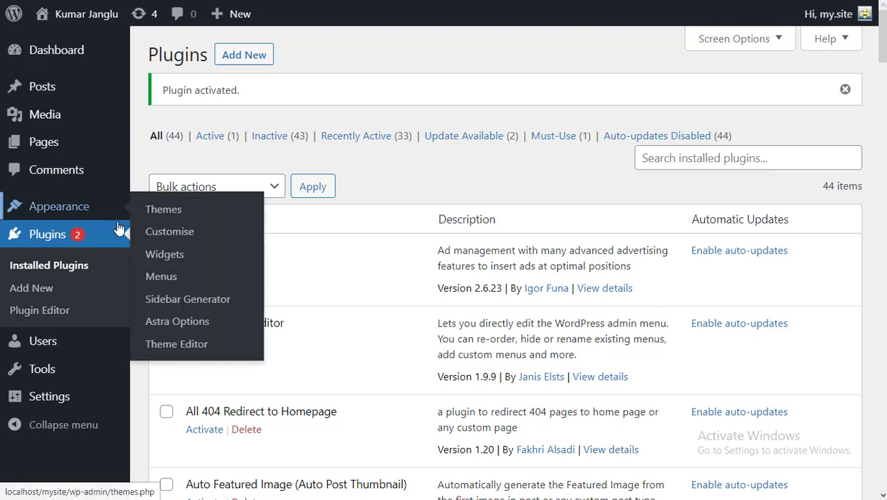
pyautogui.click(182, 297)
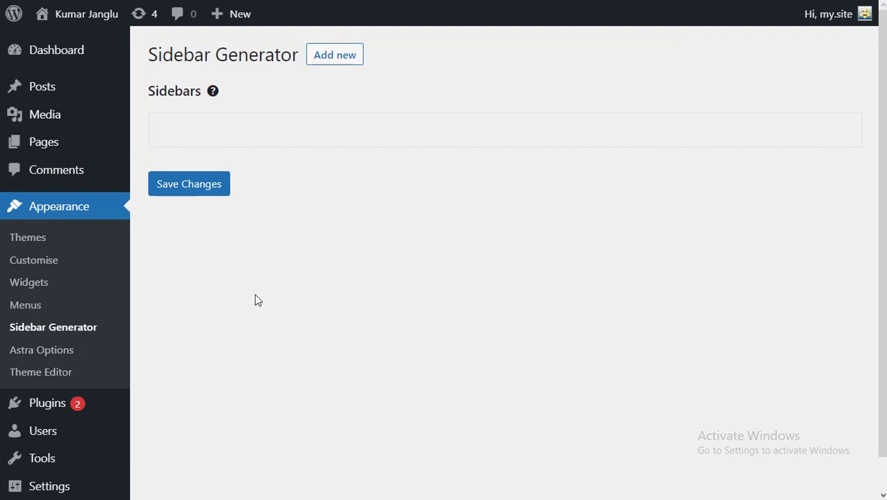
# - Add a new sidebar named "Ads Sidebar" with the description "This sidebar contains ads"
pyautogui.click(331, 55)
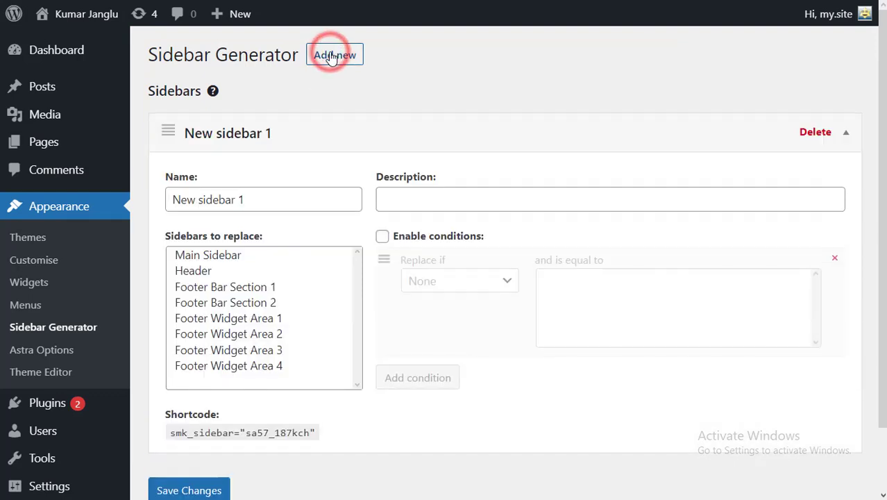
pyautogui.scroll(-1, 348, 129)
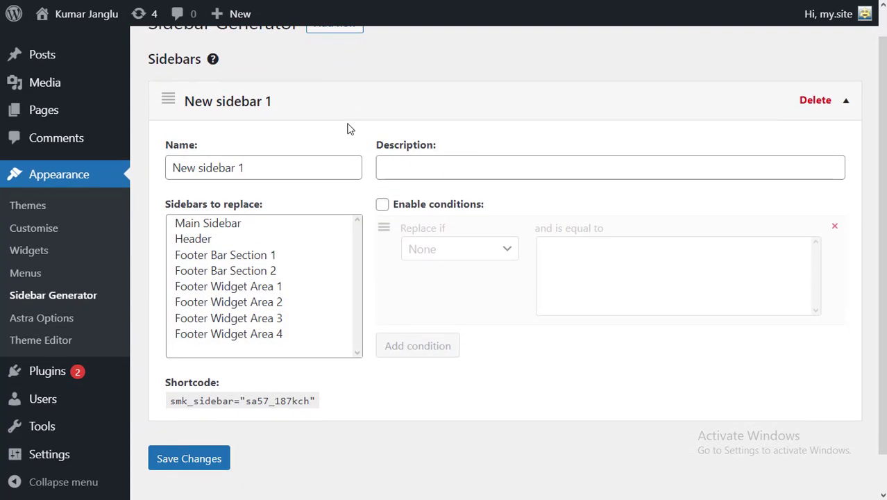
pyautogui.click(258, 167)
pyautogui.tripleClick(259, 167)
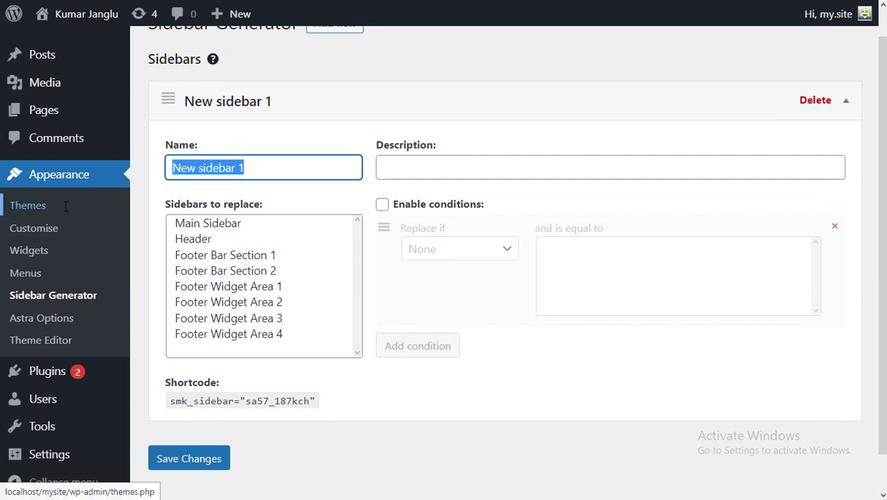
pyautogui.write('Ads S')
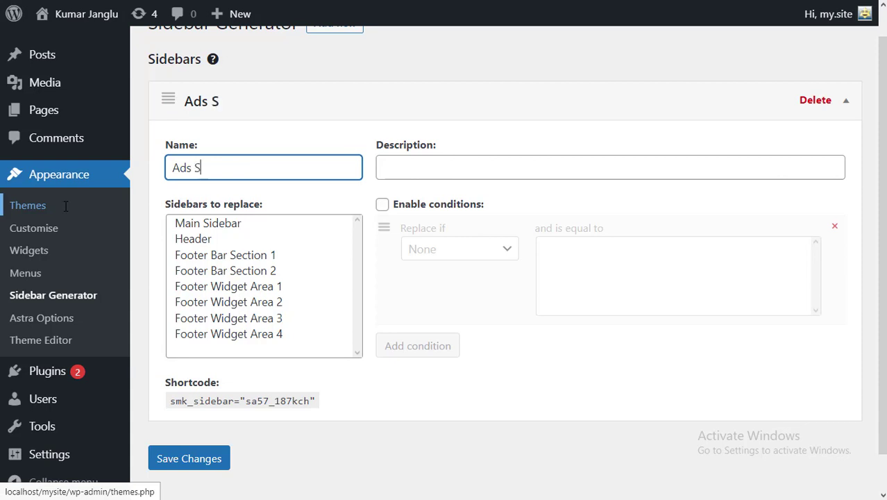
pyautogui.write('idebar')
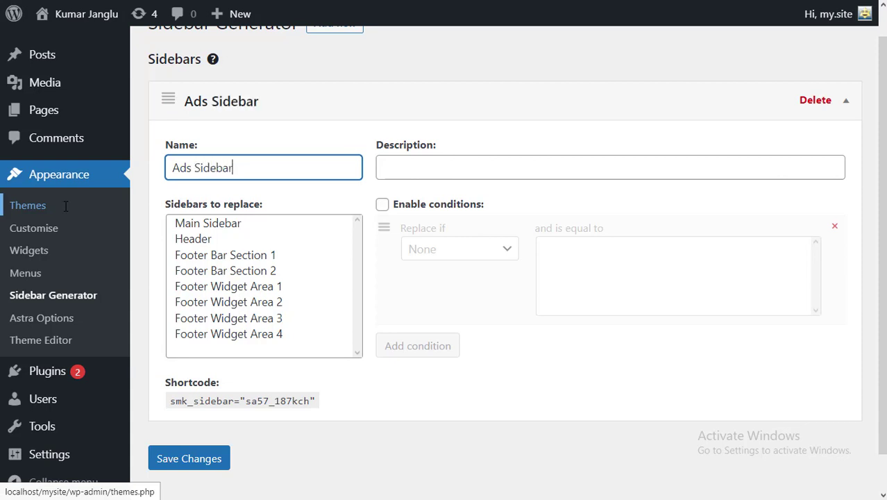
pyautogui.click(430, 172)
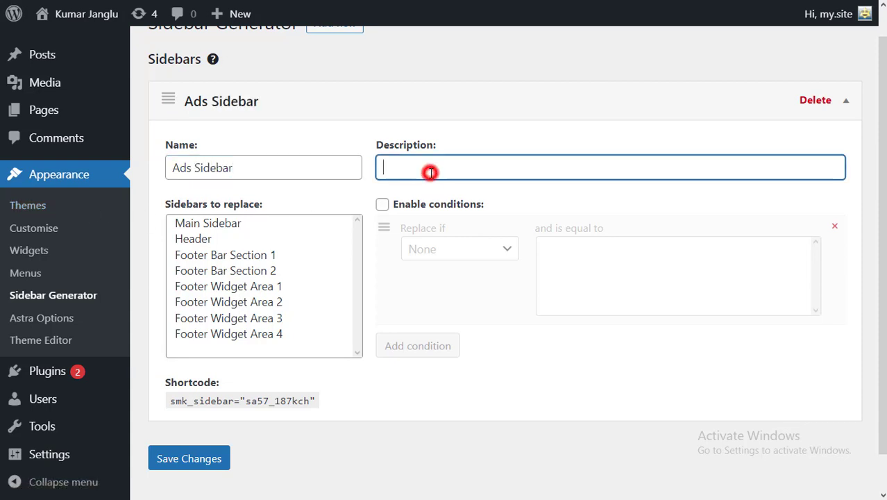
pyautogui.write('This sidebar contains ads')
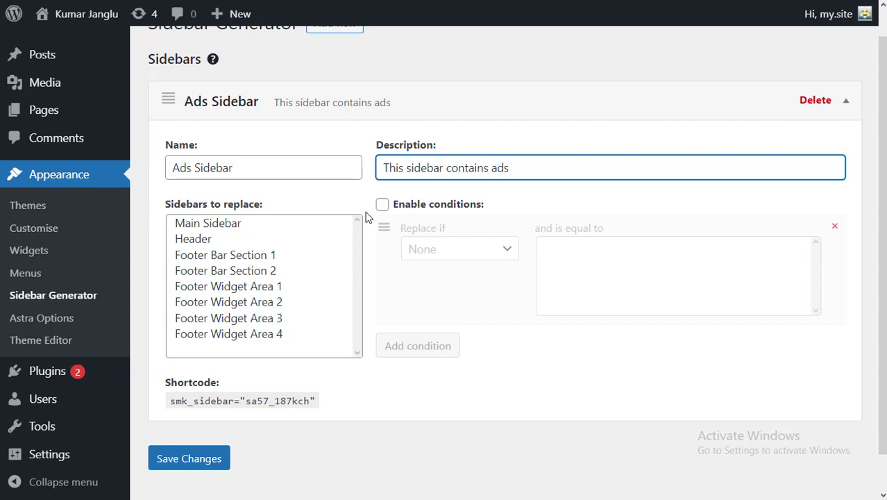
# - Make Ads Sidebar replace the Main Sidebar, with conditions enabled and set to Posts equal to "All single"
pyautogui.click(278, 231)
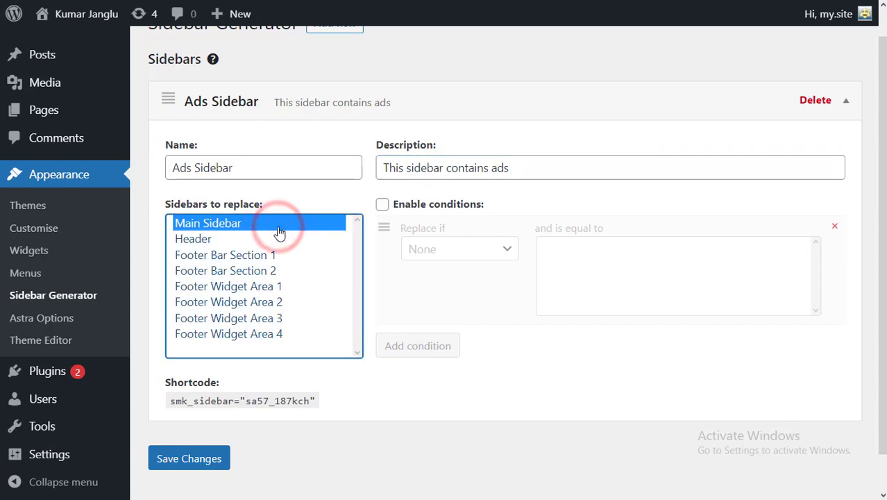
pyautogui.click(381, 205)
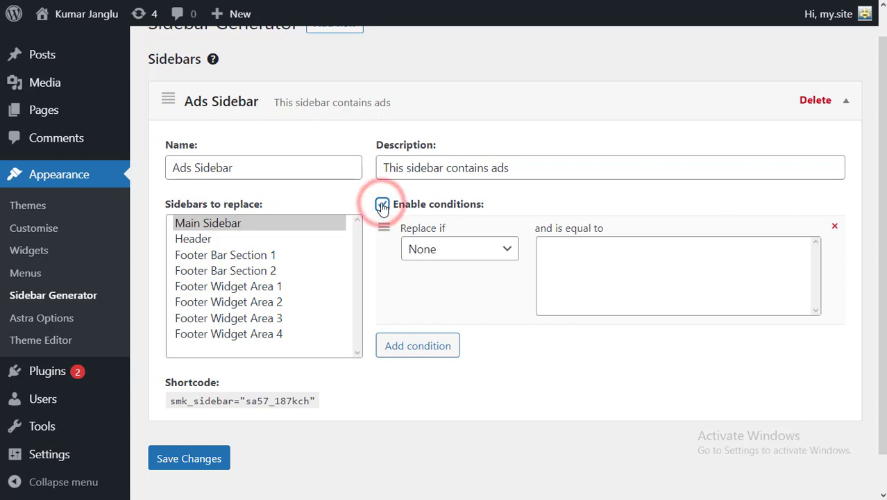
pyautogui.click(464, 251)
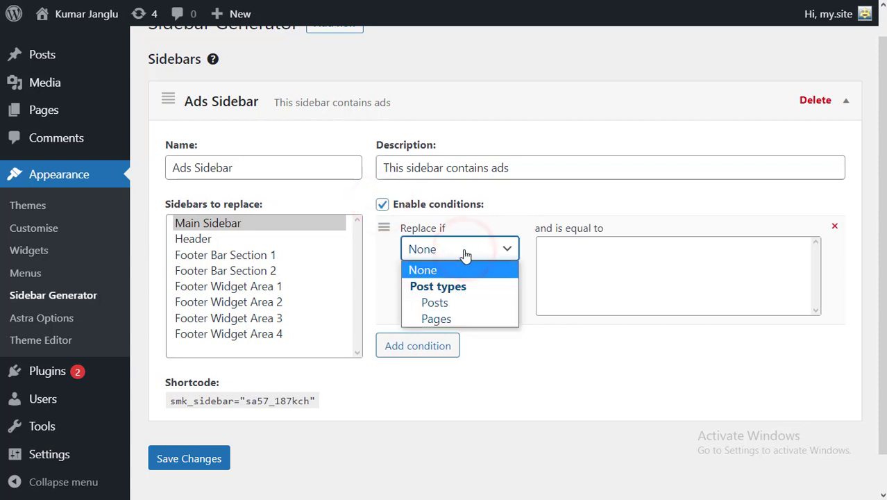
pyautogui.click(453, 305)
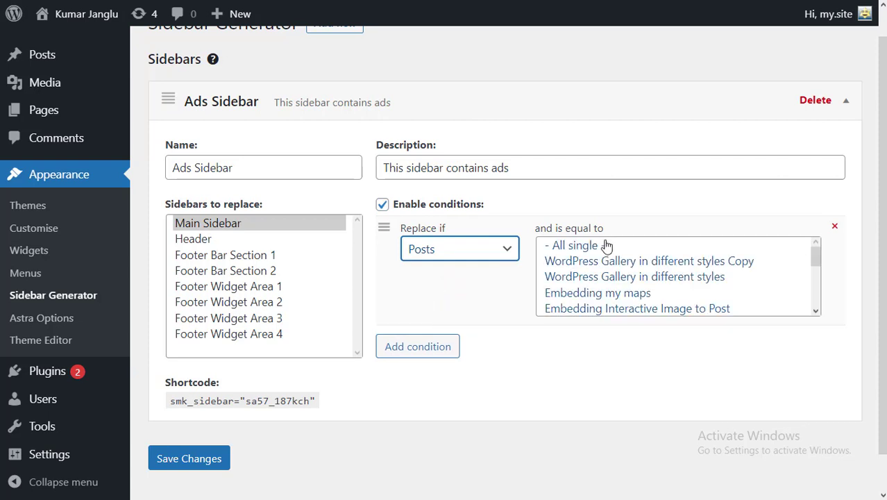
pyautogui.scroll(-2, 591, 284)
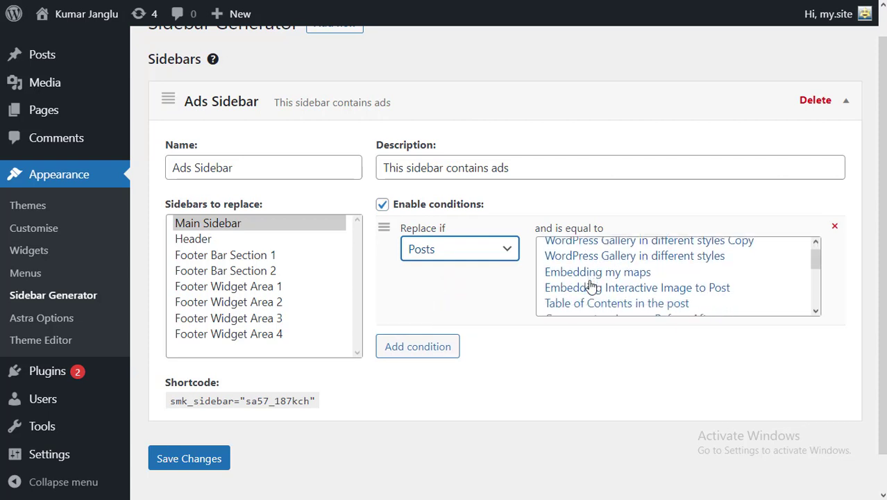
pyautogui.scroll(2, 590, 254)
pyautogui.click(591, 247)
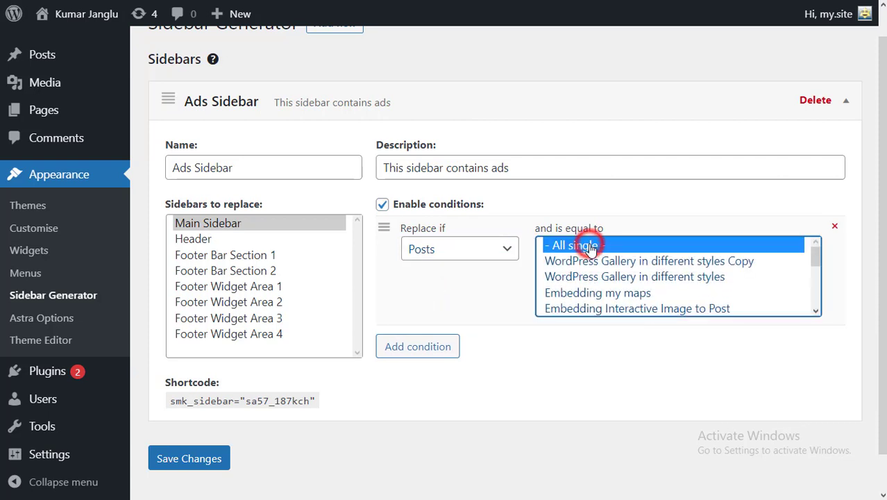
# - Add a second, empty condition to Ads Sidebar and remove it again
pyautogui.click(430, 358)
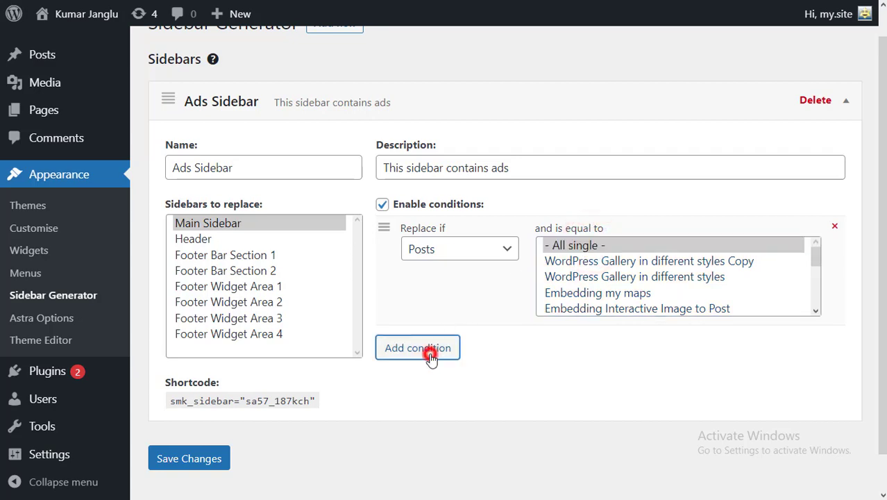
pyautogui.scroll(-2, 467, 302)
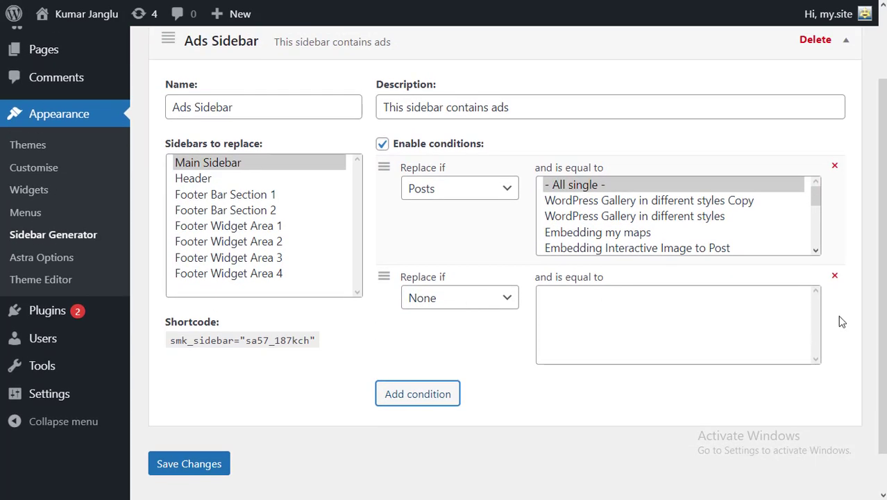
pyautogui.click(835, 276)
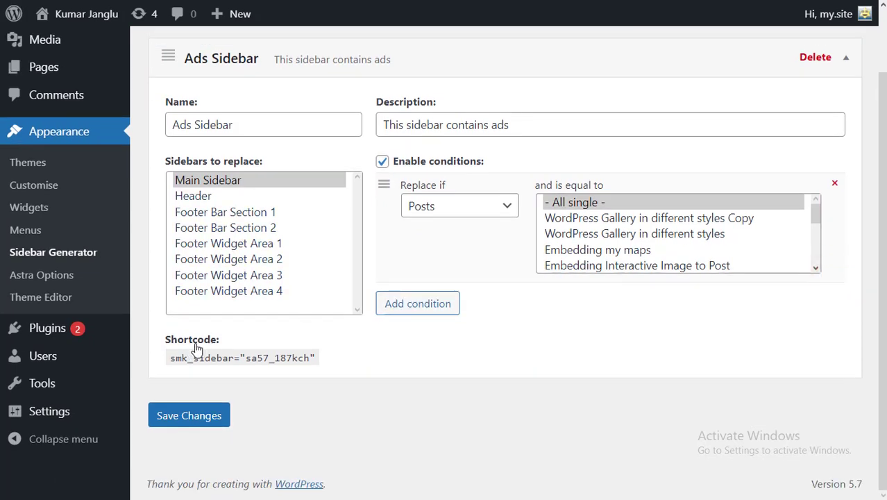
# - Highlight the shortcode of Ads Sidebar for reference and save the sidebar changes
pyautogui.moveTo(170, 361); pyautogui.dragTo(316, 357)
pyautogui.click(264, 342)
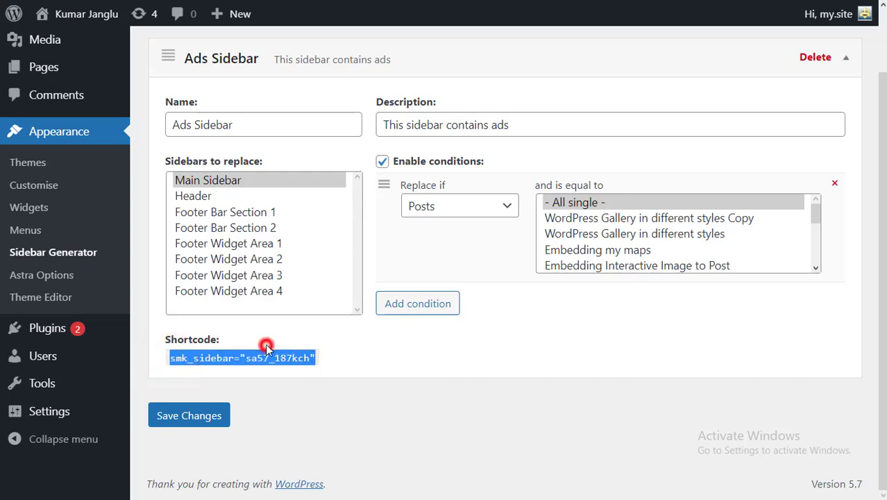
pyautogui.click(334, 352)
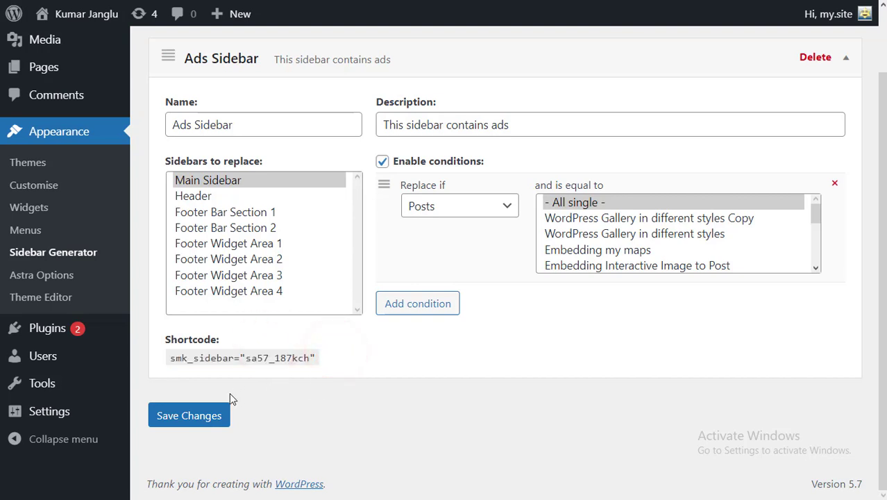
pyautogui.click(192, 426)
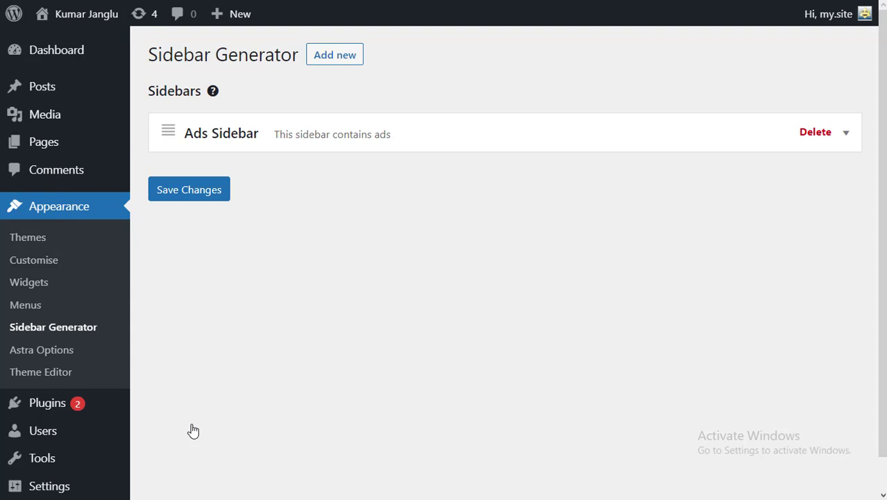
# - Add a second sidebar and name it "Related Posts Sidebar"
pyautogui.click(337, 63)
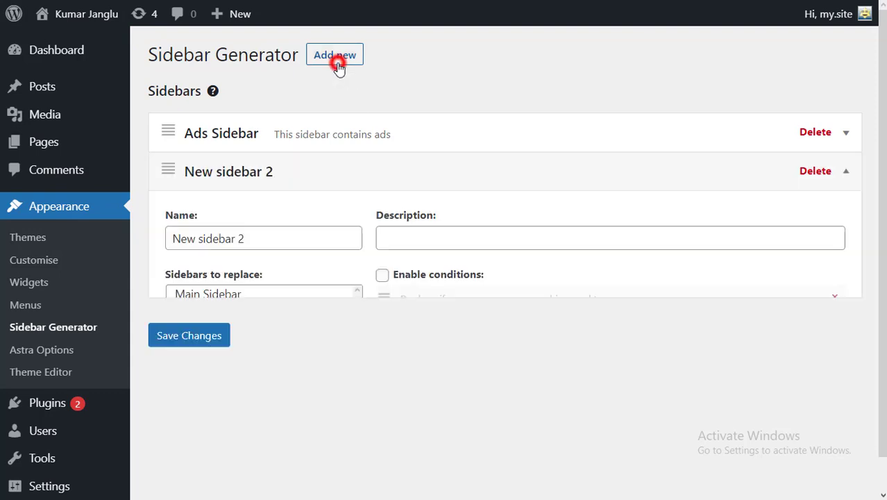
pyautogui.tripleClick(250, 238)
pyautogui.write('Recent Pos')
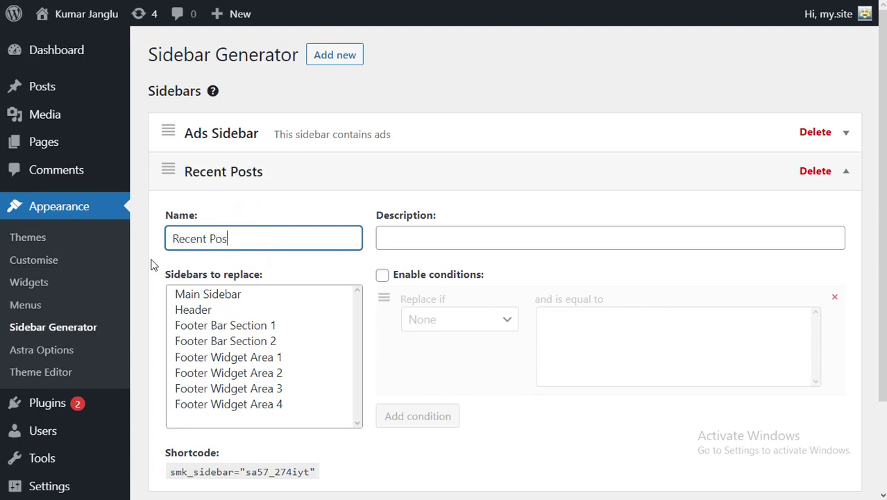
pyautogui.press('BackSpace')
pyautogui.press('BackSpace')
pyautogui.press('BackSpace')
pyautogui.press('BackSpace')
pyautogui.press('BackSpace')
pyautogui.press('BackSpace')
pyautogui.press('BackSpace')
pyautogui.press('BackSpace')
pyautogui.press('BackSpace')
pyautogui.press('BackSpace')
pyautogui.write('Relat')
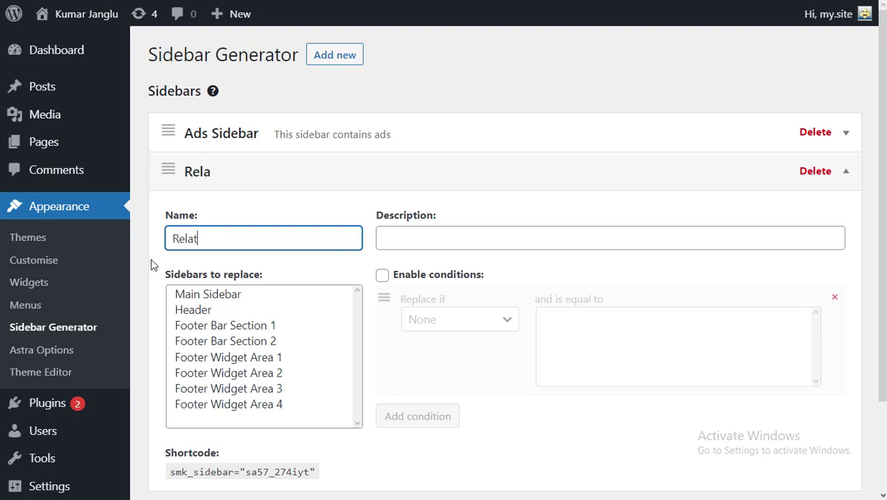
pyautogui.write('ed Post')
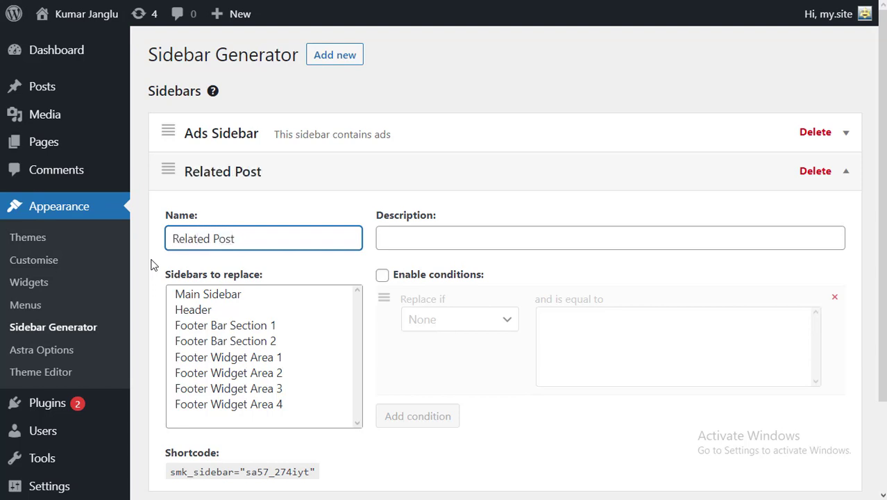
pyautogui.write('s Sidebar')
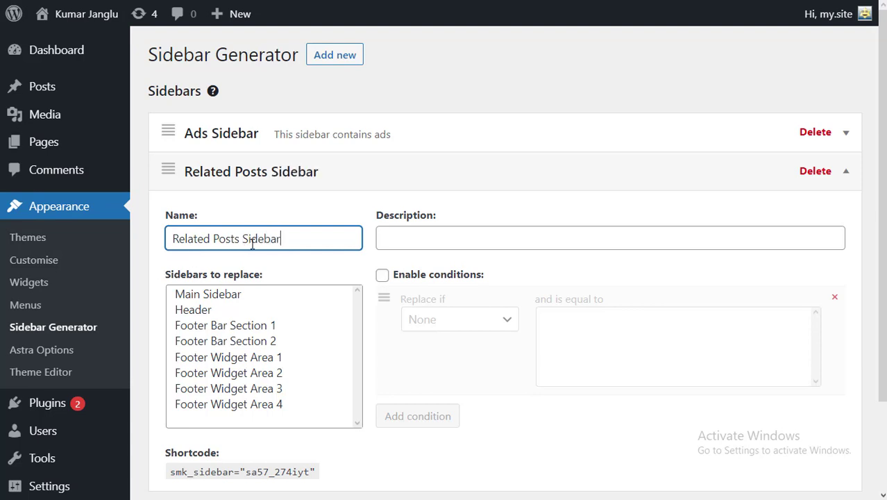
# - Change the second sidebar's name to "Recent Posts Sidebar"
pyautogui.doubleClick(212, 239)
pyautogui.write('Recen')
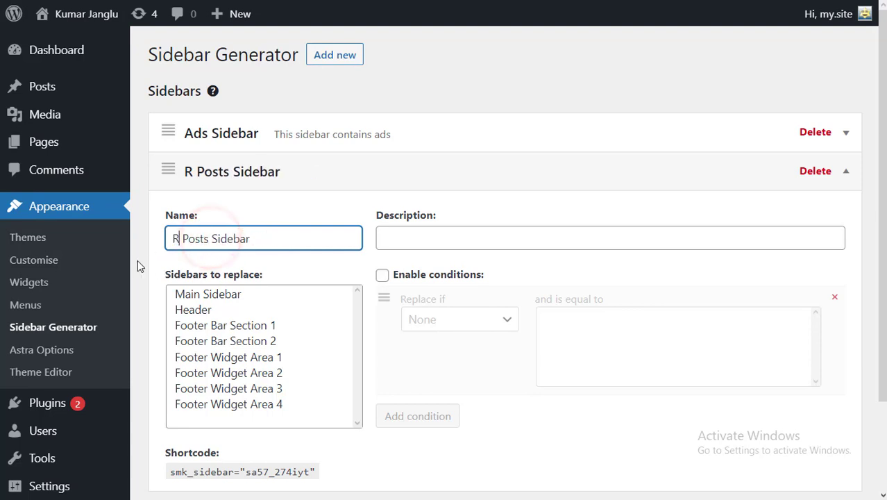
pyautogui.write('t')
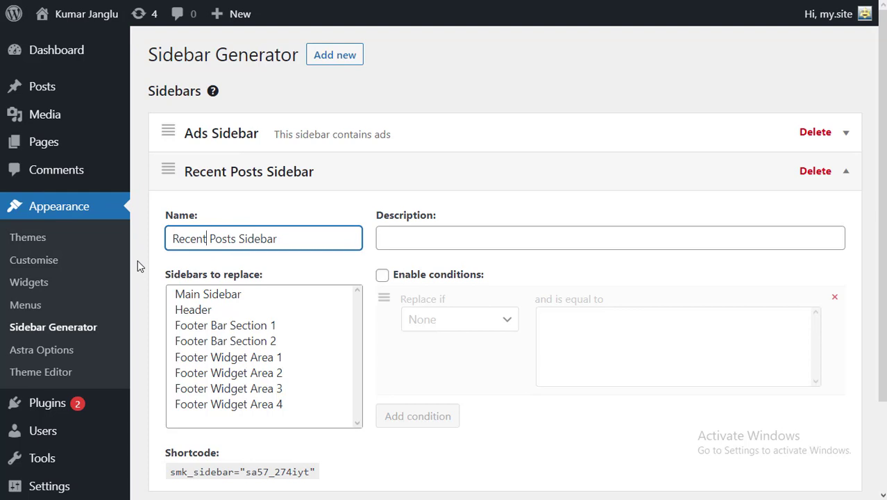
# - Give Recent Posts Sidebar the description "This sidebar contains recent posts"
pyautogui.click(430, 240)
pyautogui.write('Thsi')
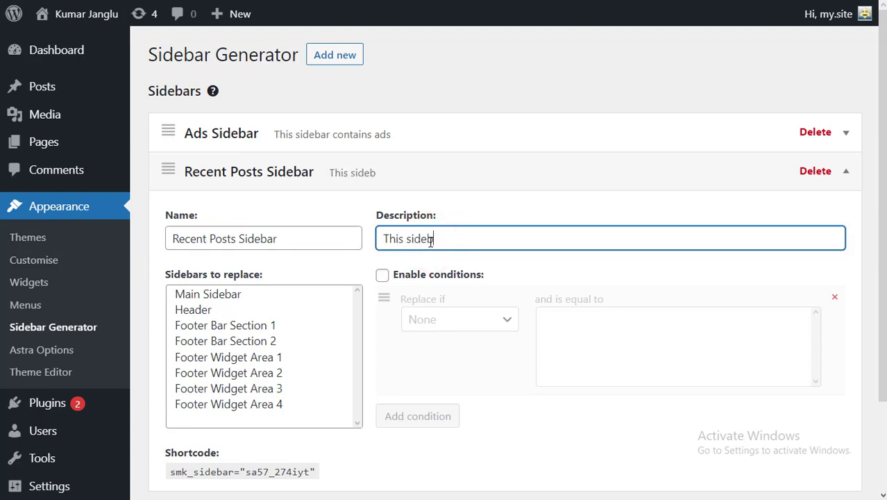
pyautogui.write('tnains re')
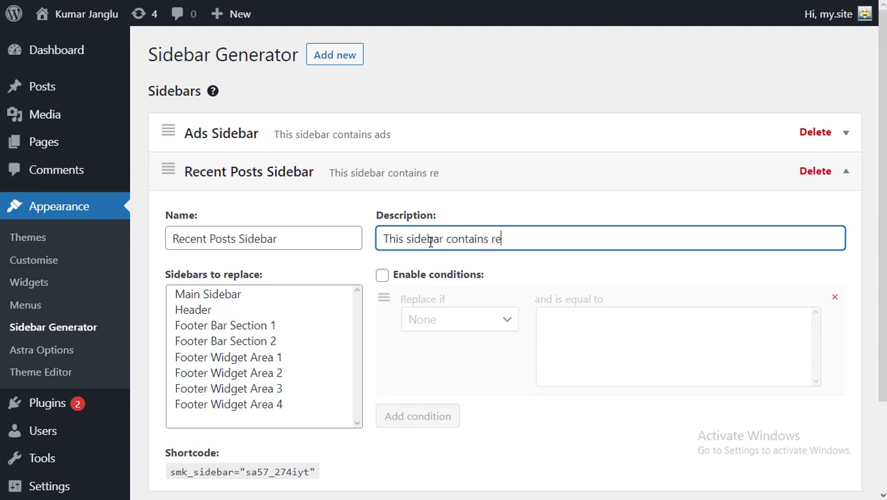
pyautogui.write('cents post')
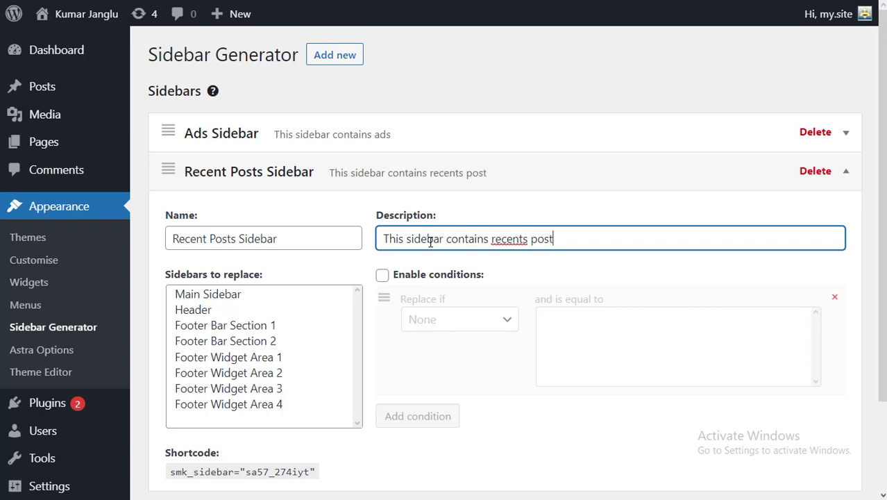
pyautogui.press('BackSpace')
pyautogui.press('BackSpace')
pyautogui.press('BackSpace')
pyautogui.press('BackSpace')
pyautogui.press('BackSpace')
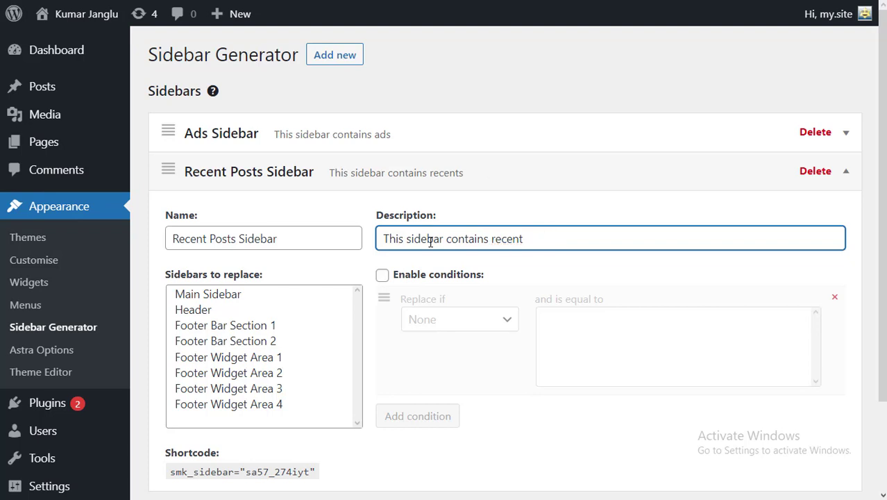
pyautogui.write('posts')
pyautogui.scroll(-3, 380, 277)
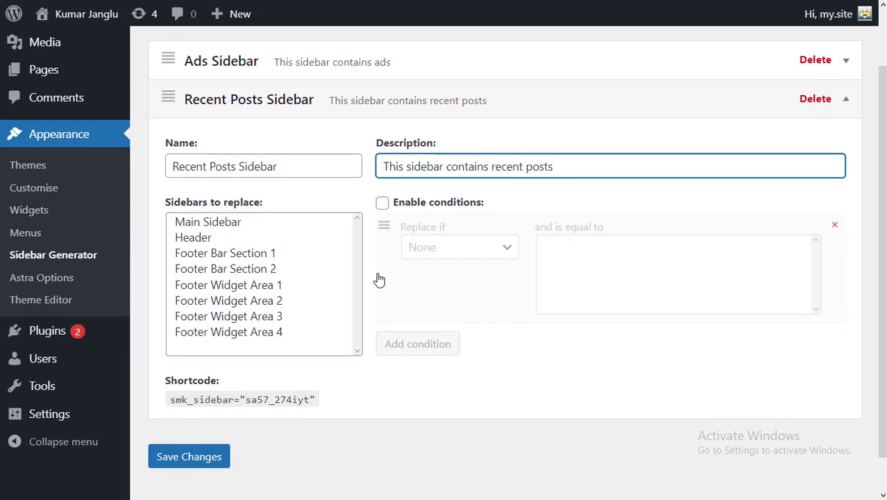
# - Set Recent Posts Sidebar to replace Main Sidebar and enable its conditions
pyautogui.scroll(-1, 380, 280)
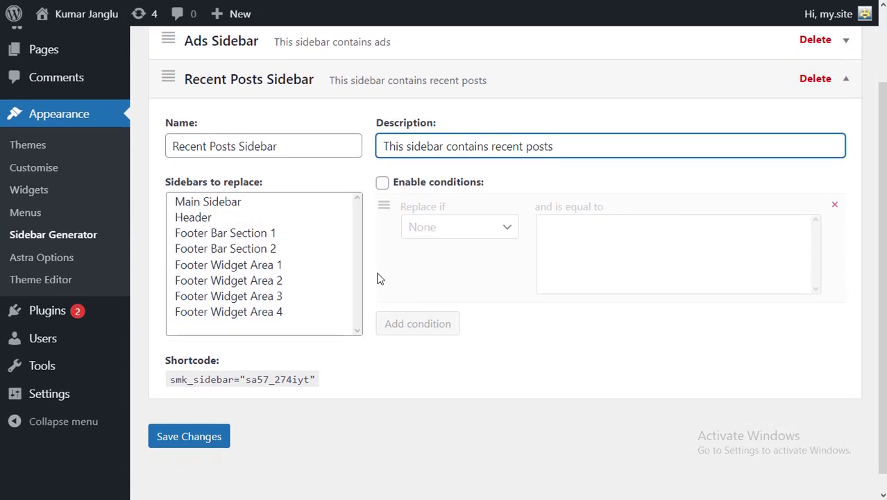
pyautogui.click(202, 202)
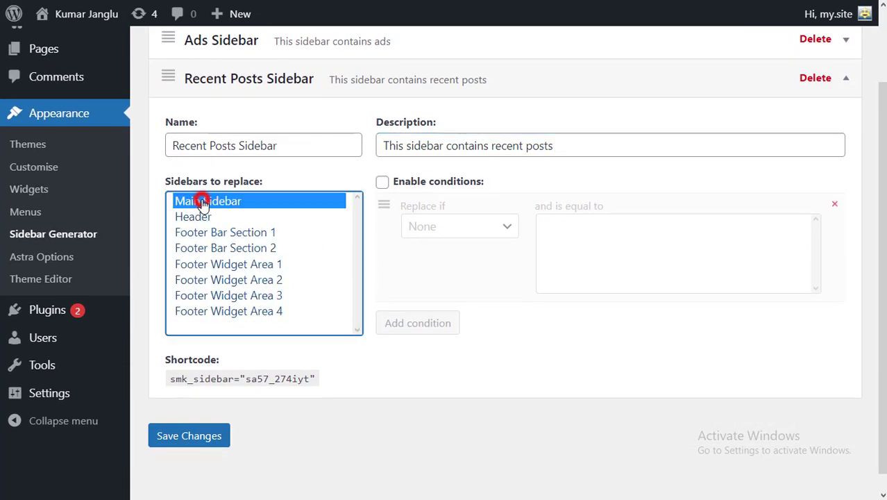
pyautogui.click(382, 182)
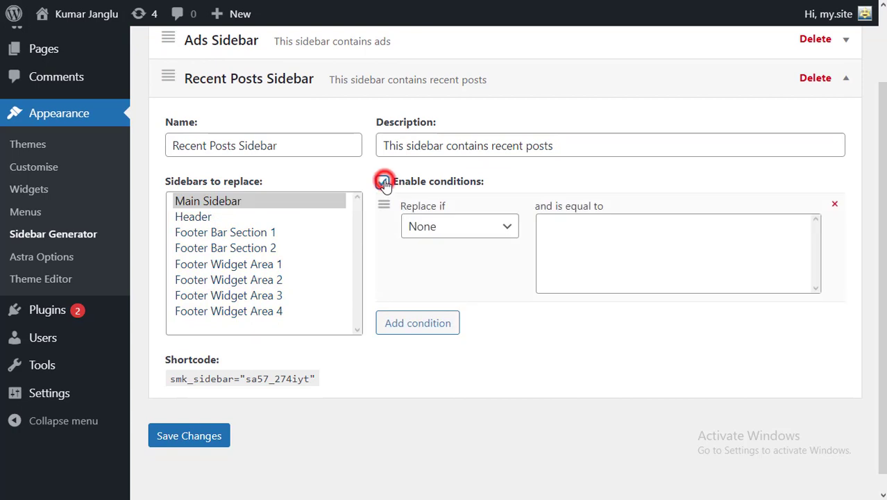
# - Set the replacement condition of Recent Posts Sidebar to Posts equal to "- All single -" and save the changes
pyautogui.click(460, 229)
pyautogui.click(451, 281)
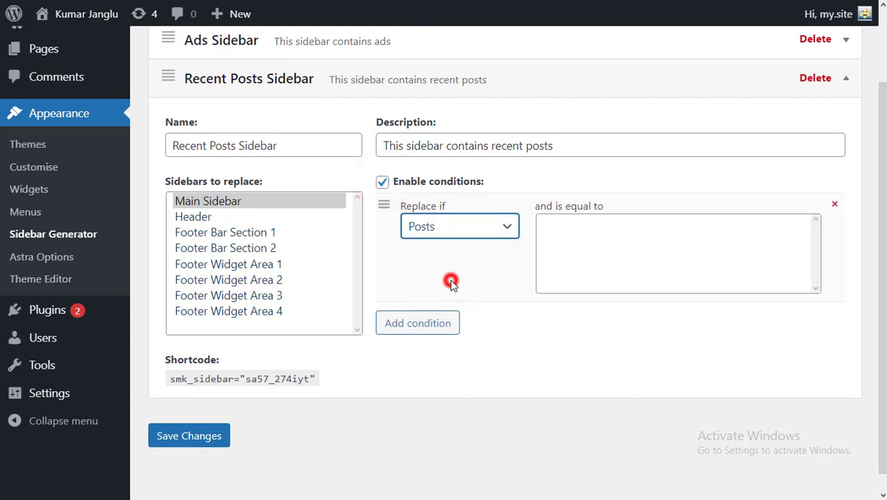
pyautogui.scroll(-3, 613, 259)
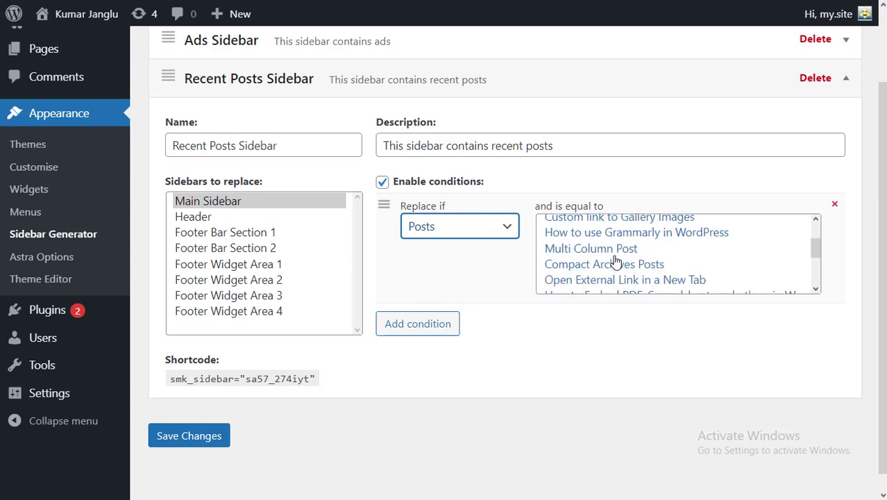
pyautogui.scroll(-5, 615, 261)
pyautogui.scroll(2, 615, 260)
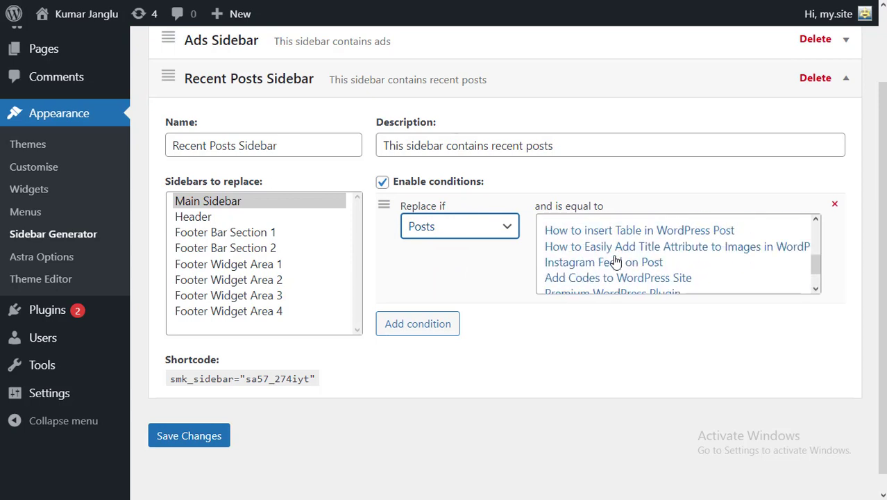
pyautogui.scroll(6, 615, 260)
pyautogui.click(578, 222)
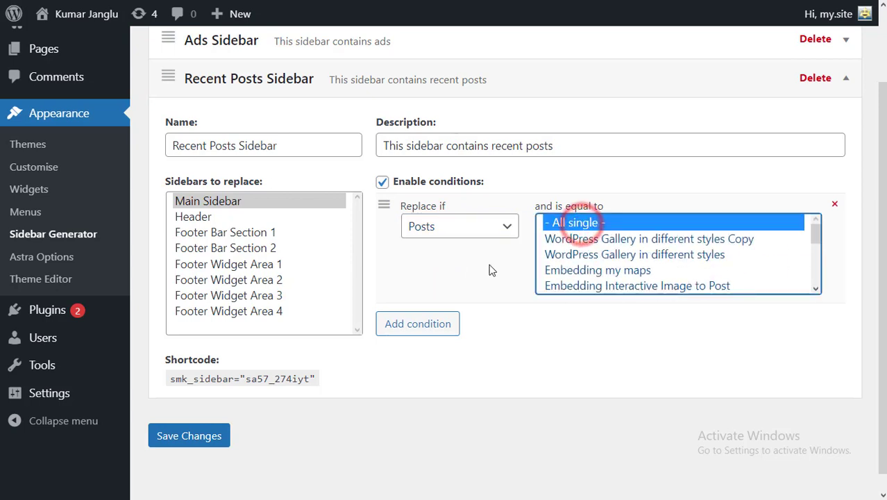
pyautogui.click(188, 438)
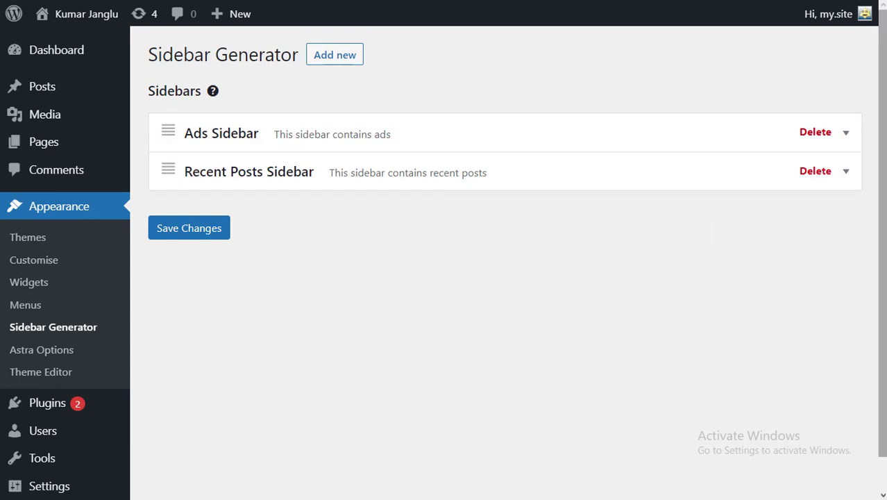
# - Expand the Ads Sidebar settings and copy its shortcode
pyautogui.click(846, 134)
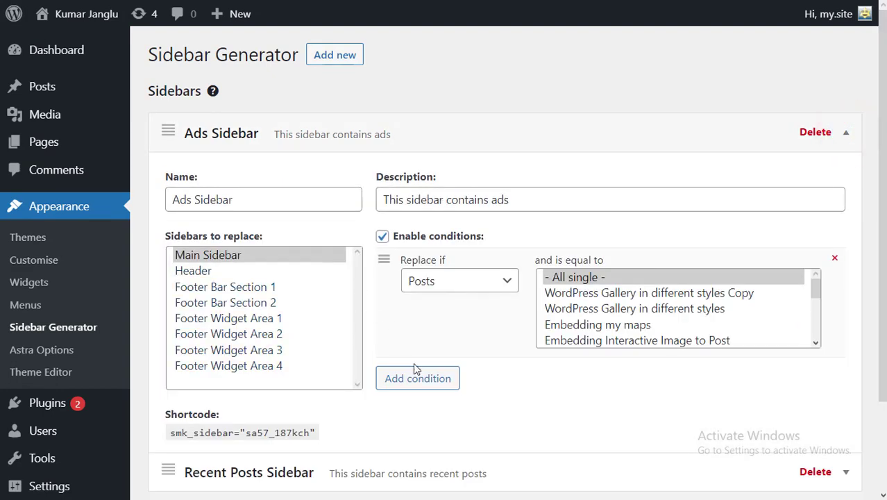
pyautogui.scroll(-2, 248, 334)
pyautogui.moveTo(314, 338); pyautogui.dragTo(172, 345)
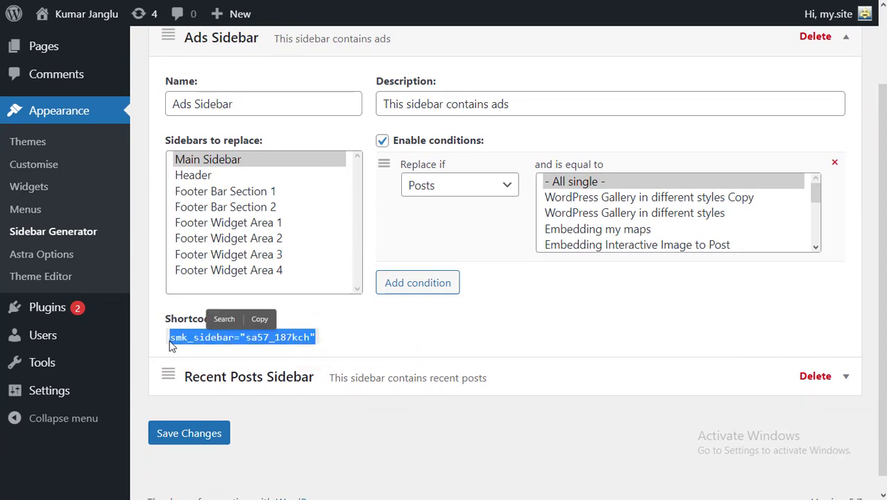
pyautogui.click(255, 322)
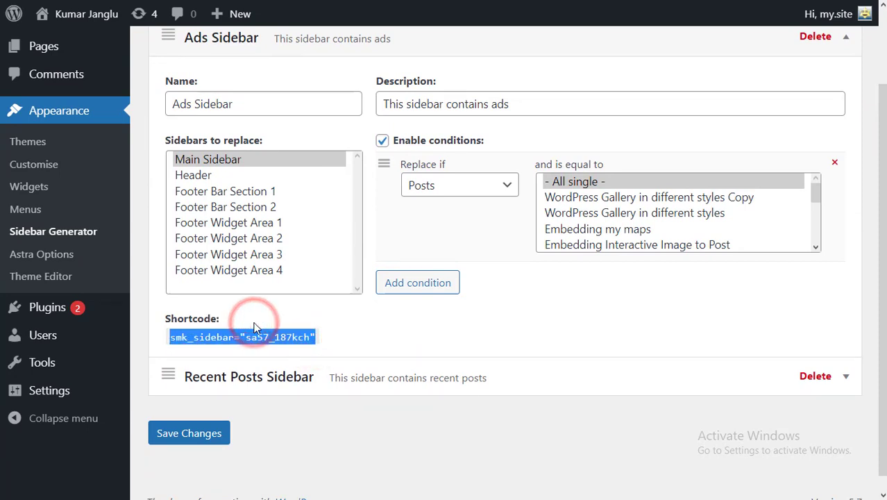
# - Go to the site's widget management and add a Text widget to Ads Sidebar
pyautogui.click(38, 188)
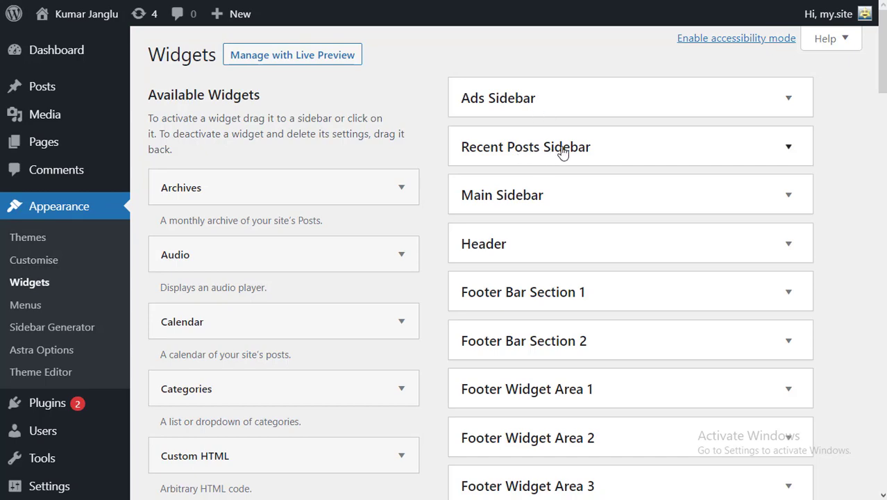
pyautogui.click(789, 99)
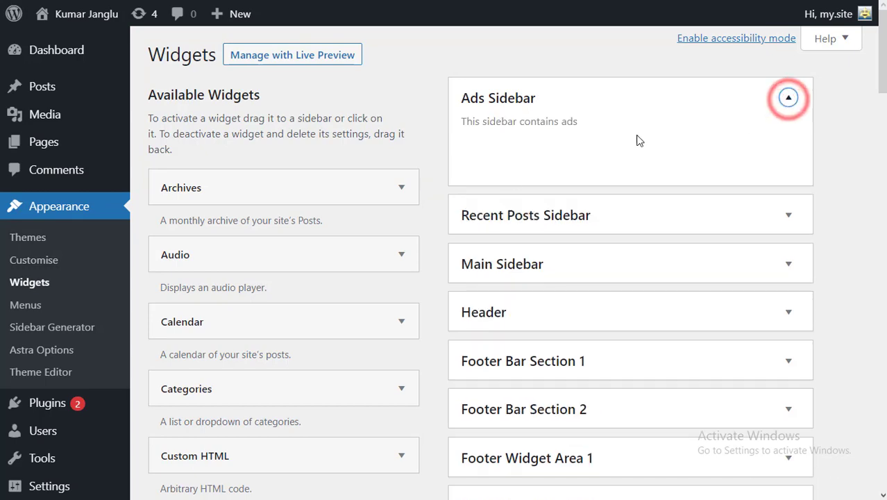
pyautogui.scroll(-3, 511, 181)
pyautogui.scroll(-6, 511, 180)
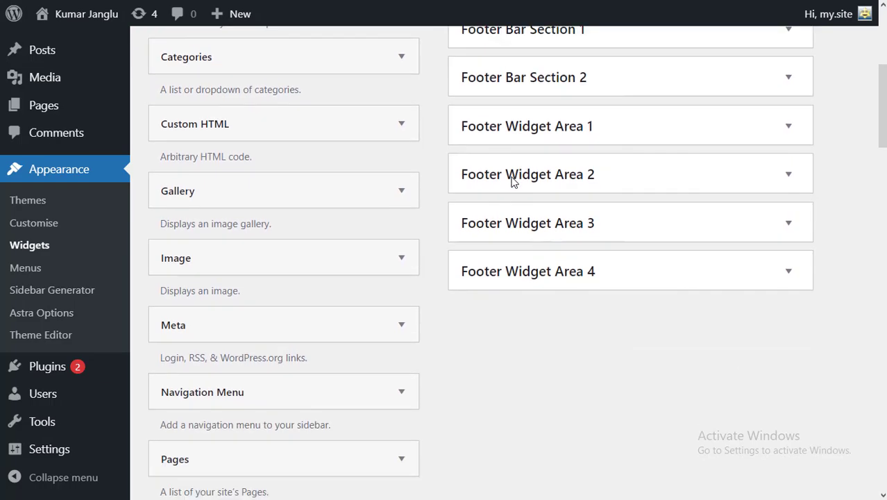
pyautogui.scroll(-4, 511, 180)
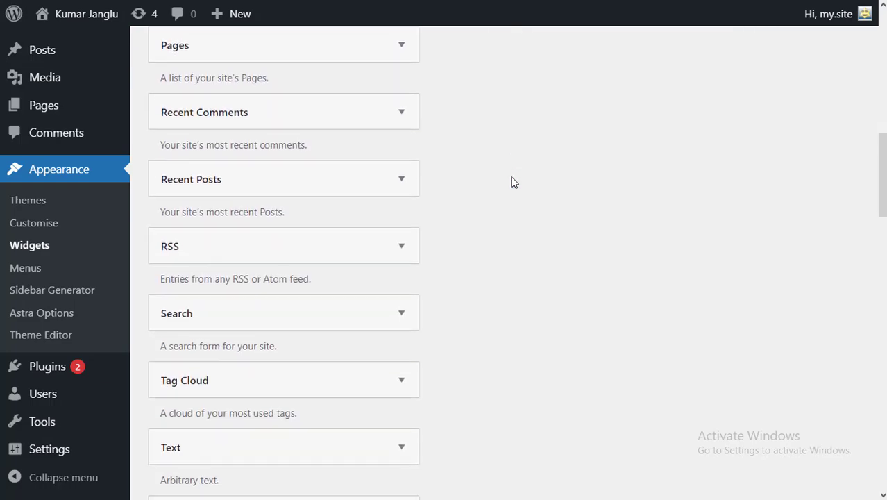
pyautogui.click(402, 272)
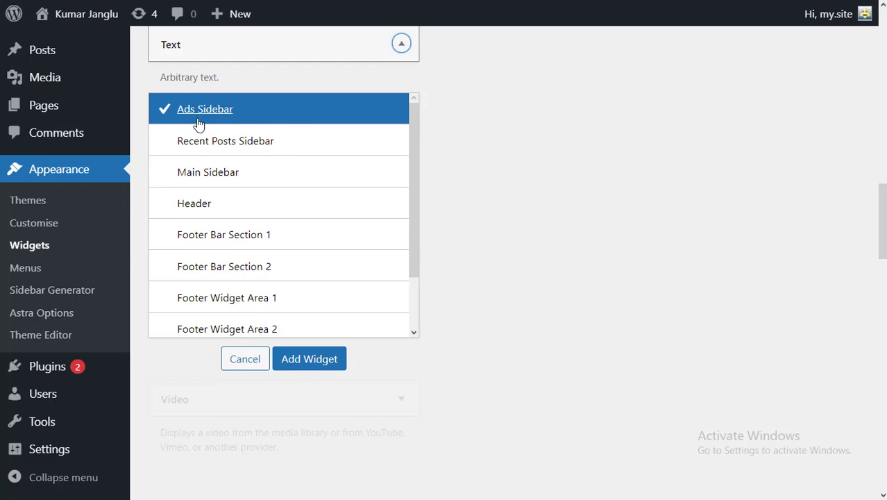
pyautogui.click(201, 111)
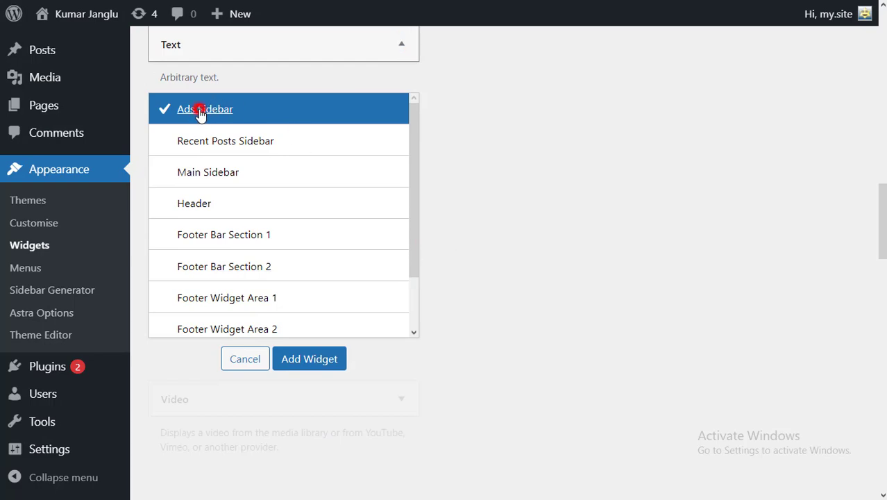
pyautogui.click(307, 359)
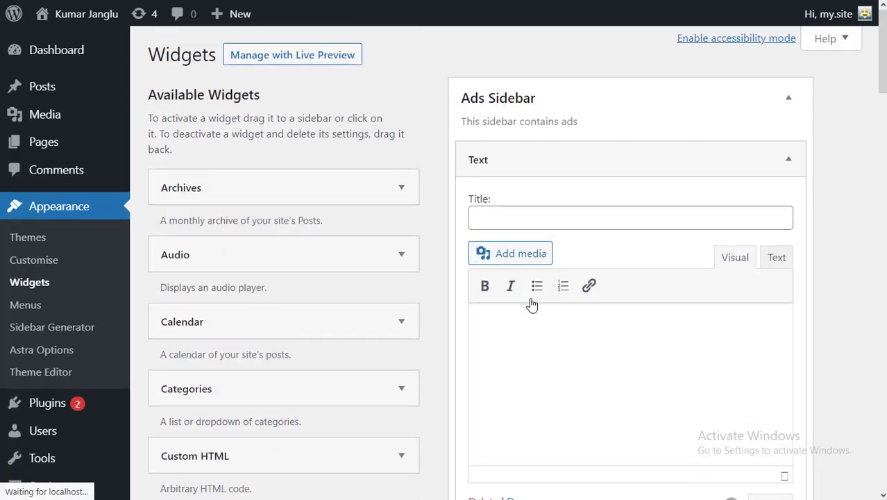
# - Title the Text widget in Ads Sidebar "Sponsered Items"
pyautogui.click(528, 215)
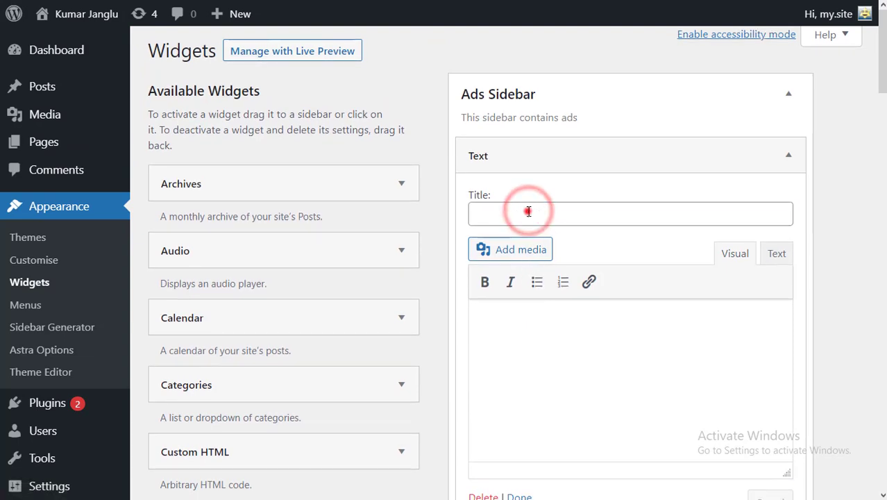
pyautogui.write('A')
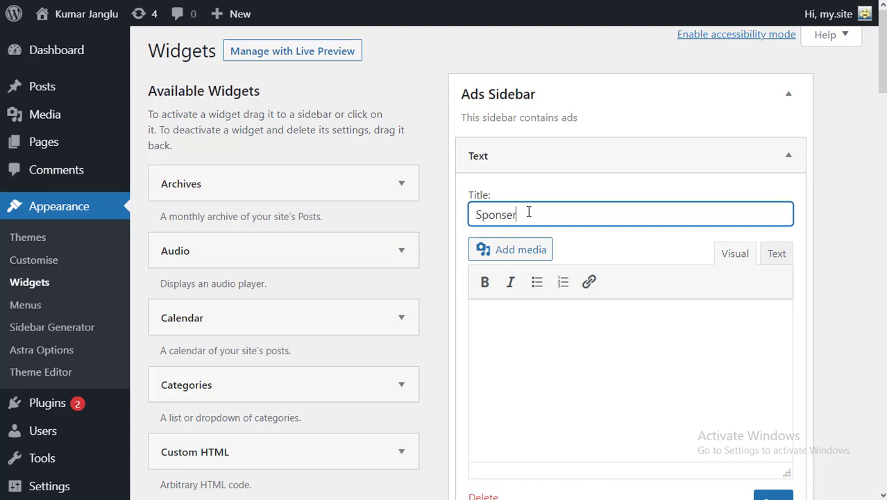
pyautogui.write('Items')
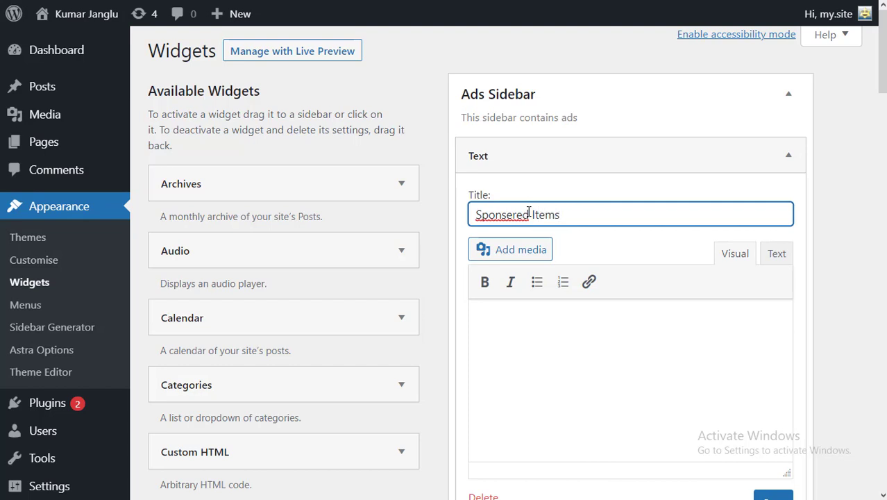
# - Enter "This sidebar contains ads from sponsers." as the body text of the Sponsered Items widget
pyautogui.click(537, 327)
pyautogui.write('This ')
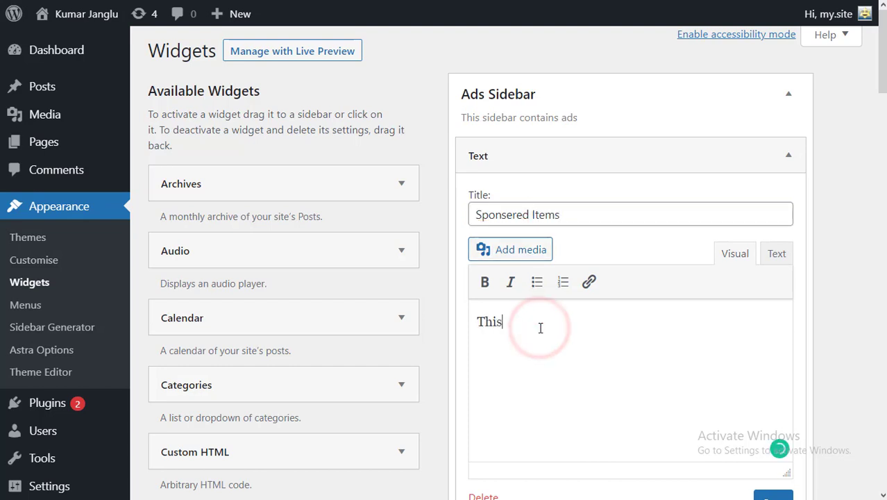
pyautogui.write('ta')
pyautogui.press('BackSpace')
pyautogui.press('BackSpace')
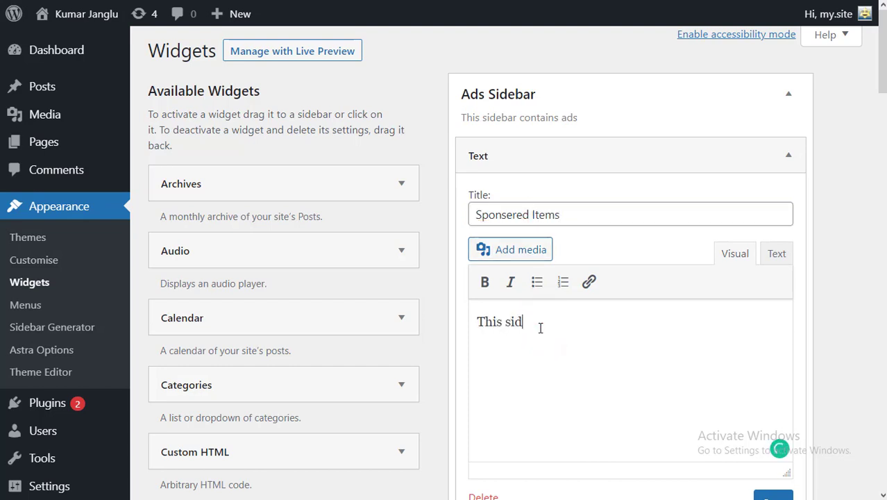
pyautogui.write('sidebar contsins ads')
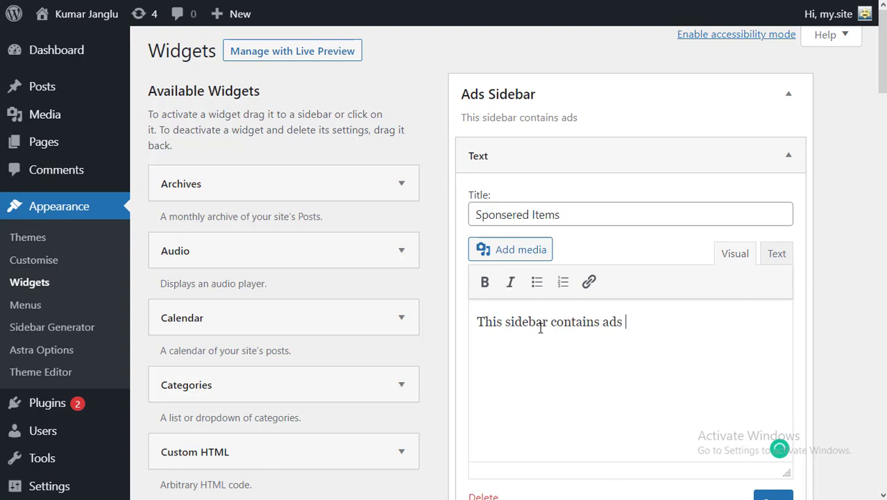
pyautogui.write('from sponsers.')
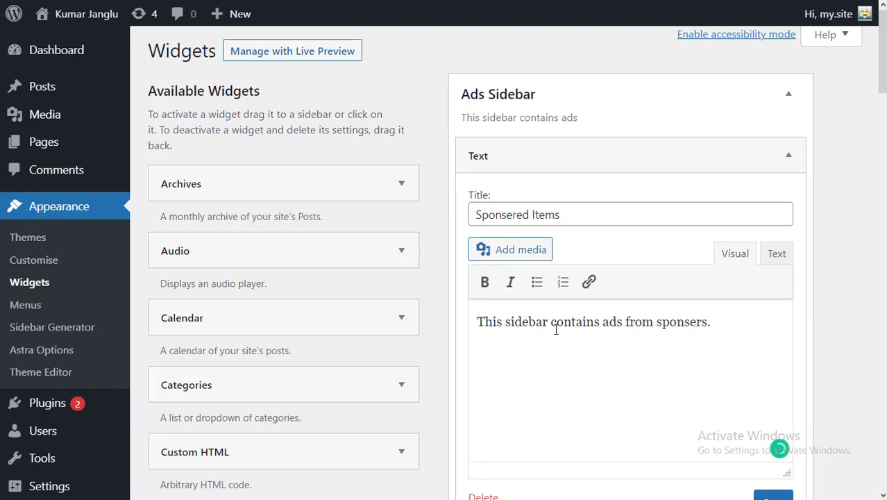
# - Save the Sponsered Items text widget and collapse its settings
pyautogui.scroll(-2, 659, 301)
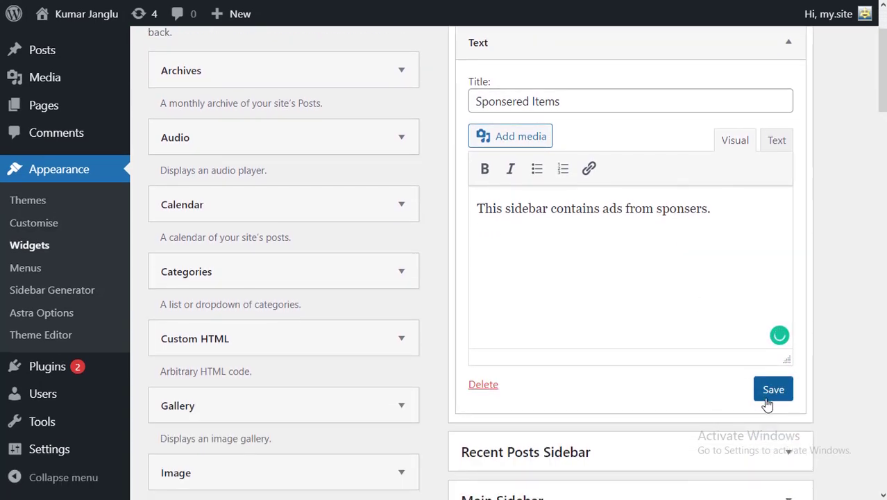
pyautogui.click(767, 397)
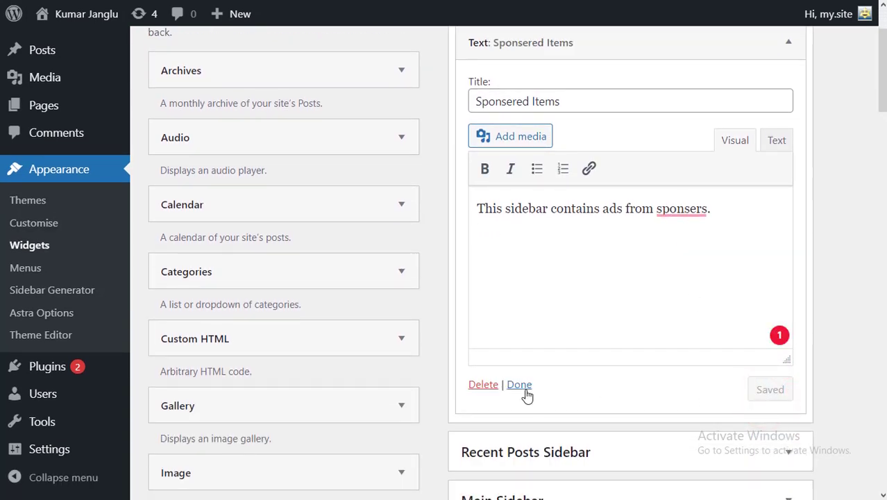
pyautogui.click(522, 387)
pyautogui.click(526, 389)
pyautogui.scroll(3, 678, 277)
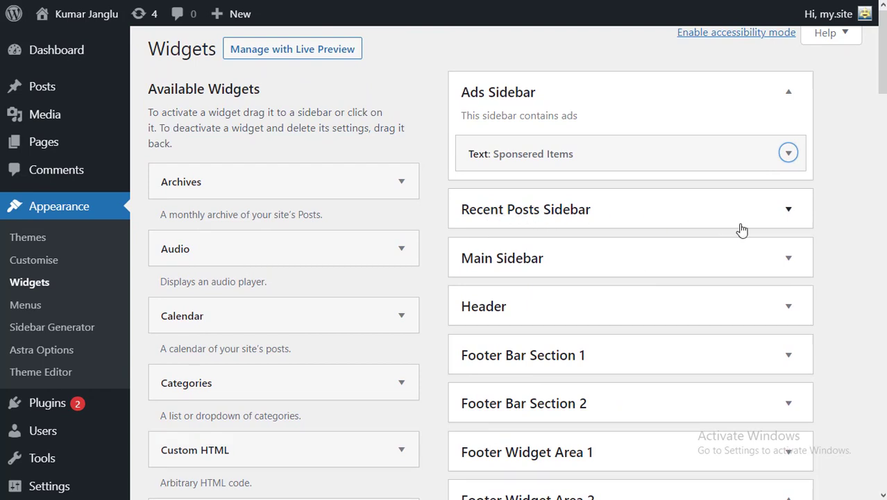
# - Expand Recent Posts Sidebar and add a Recent Posts widget to it
pyautogui.click(788, 212)
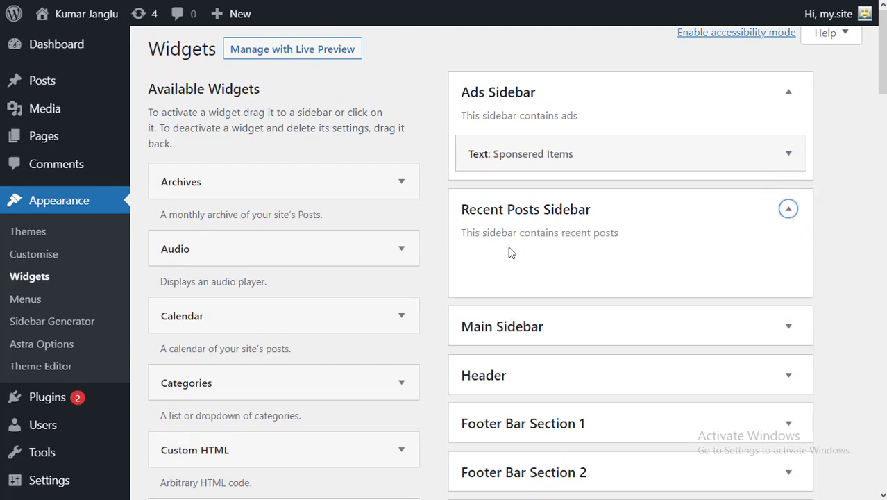
pyautogui.scroll(-5, 419, 268)
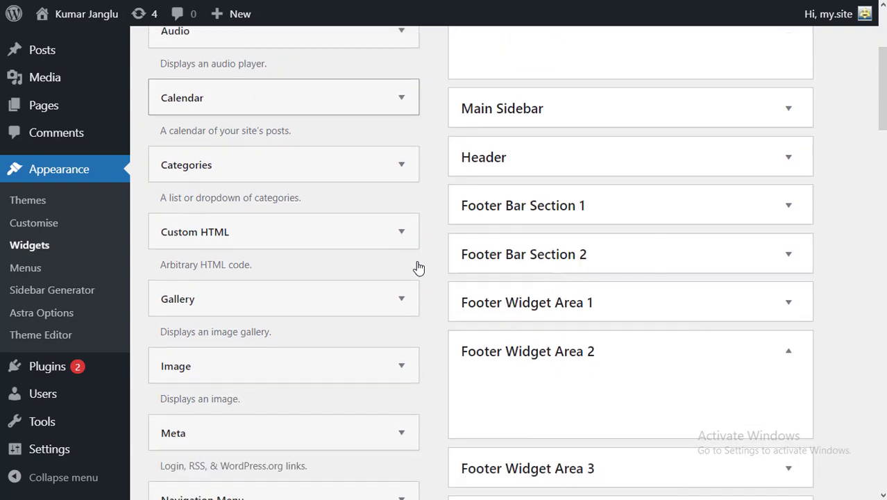
pyautogui.scroll(-3, 419, 268)
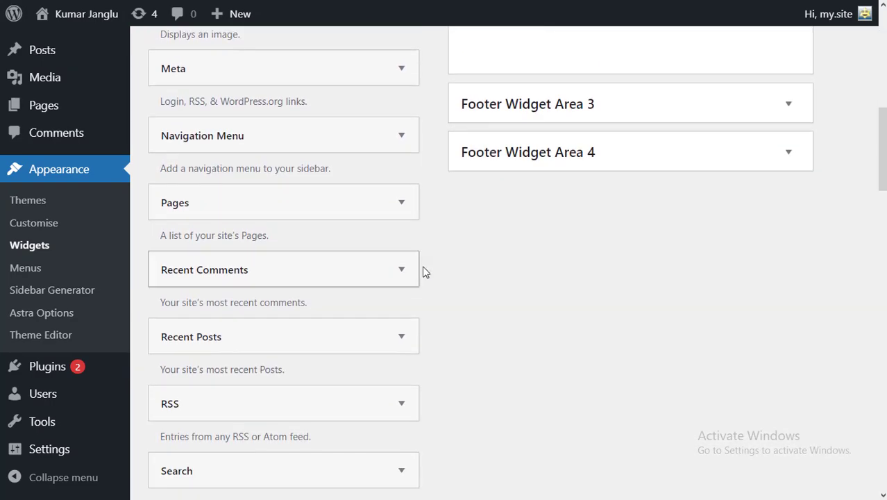
pyautogui.scroll(-1, 439, 285)
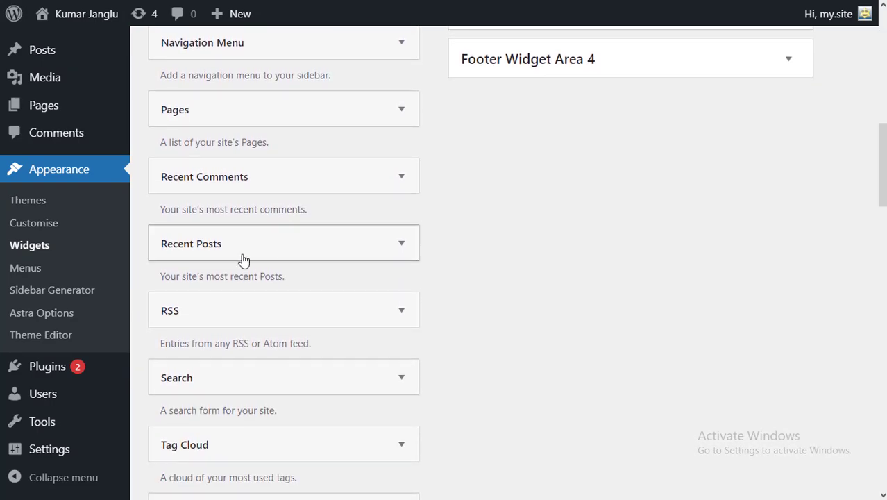
pyautogui.click(399, 244)
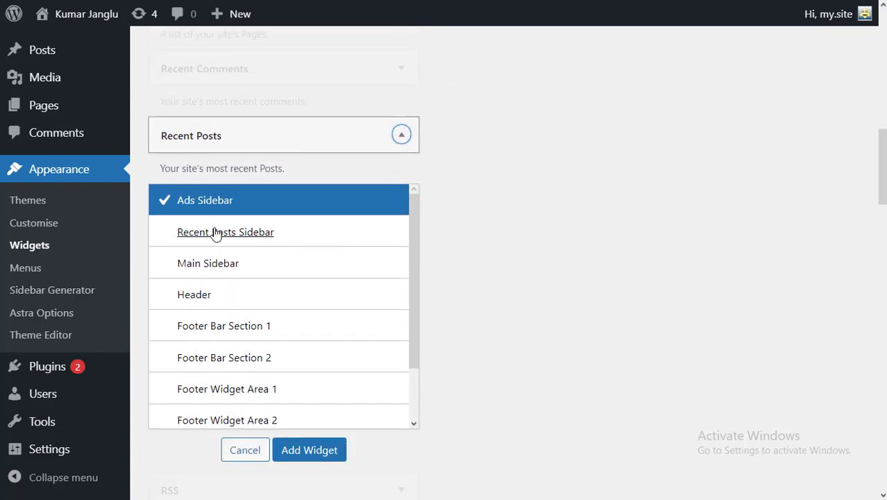
pyautogui.click(222, 236)
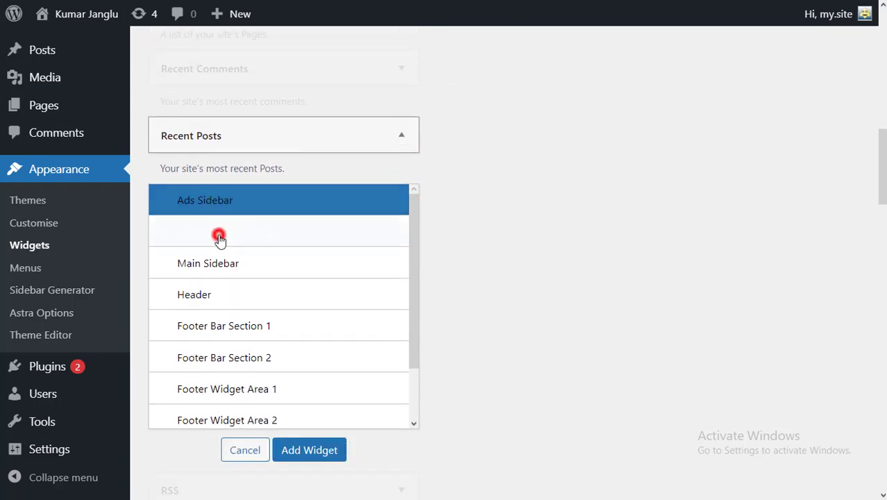
pyautogui.click(310, 461)
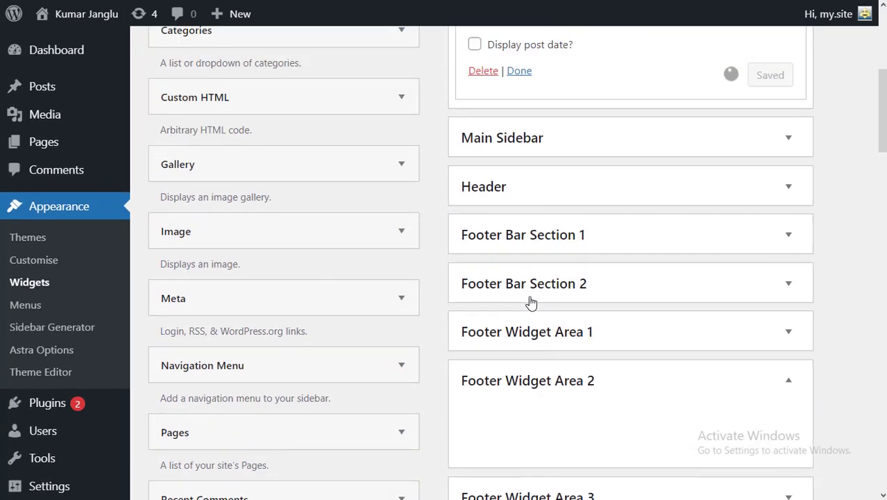
# - Title the widget in Recent Posts Sidebar "Recent Posts", save it and collapse its settings
pyautogui.click(534, 261)
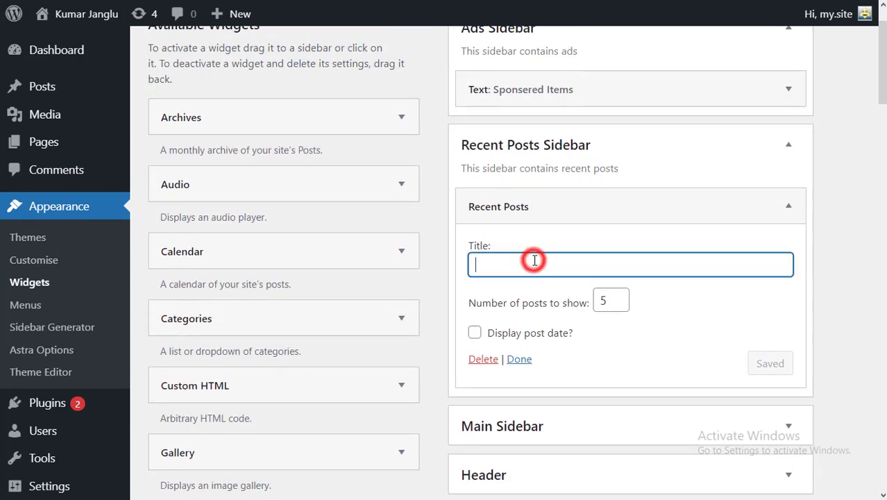
pyautogui.write('Recent Posts')
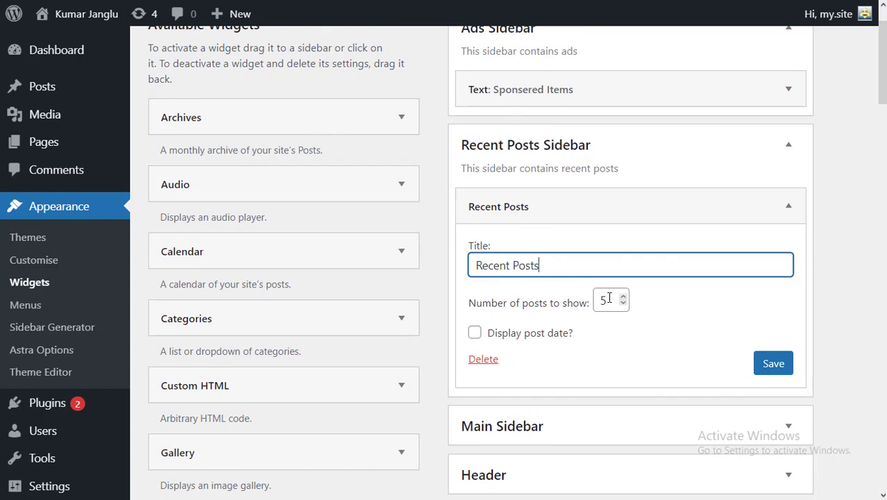
pyautogui.click(768, 365)
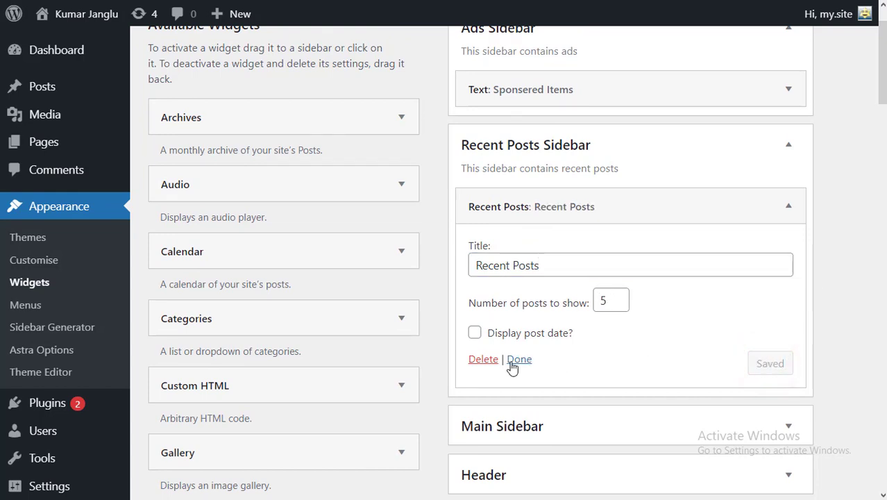
pyautogui.click(514, 360)
# - Expand Main Sidebar to check which widgets it holds, and collapse it again
pyautogui.click(788, 263)
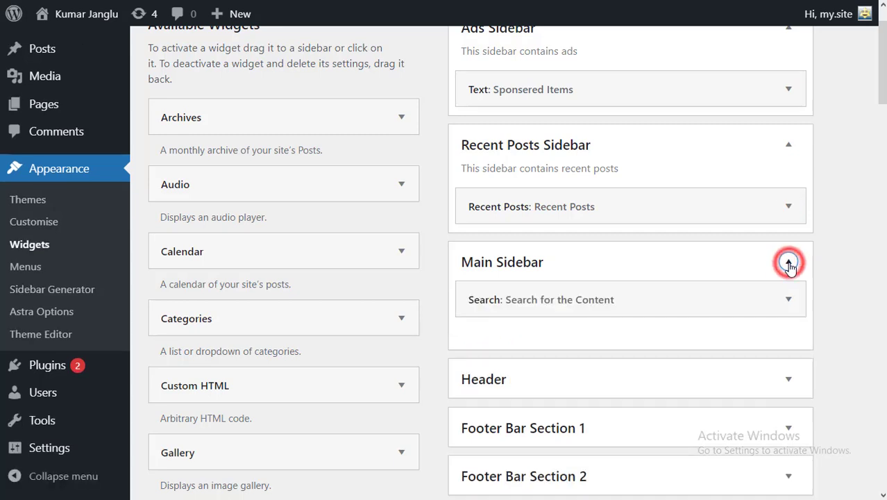
pyautogui.click(788, 263)
pyautogui.scroll(1, 829, 250)
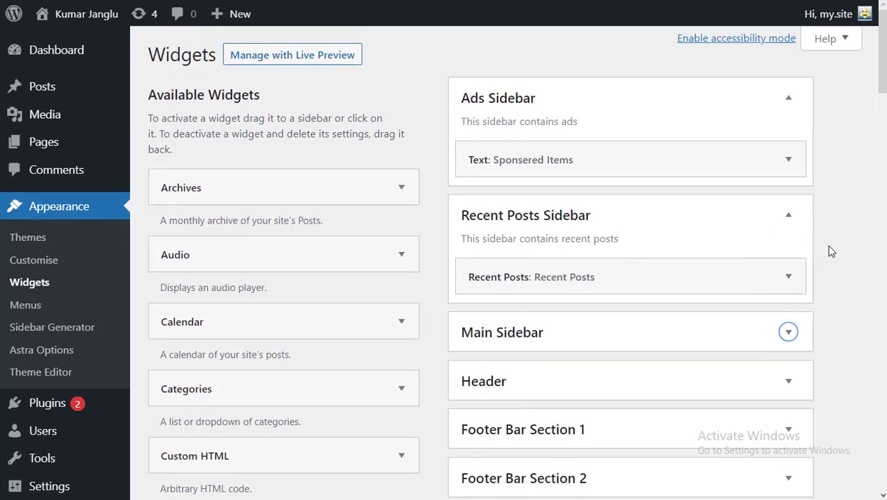
# - Visit the live site and examine which sidebar appears on the homepage
pyautogui.moveTo(80, 16)
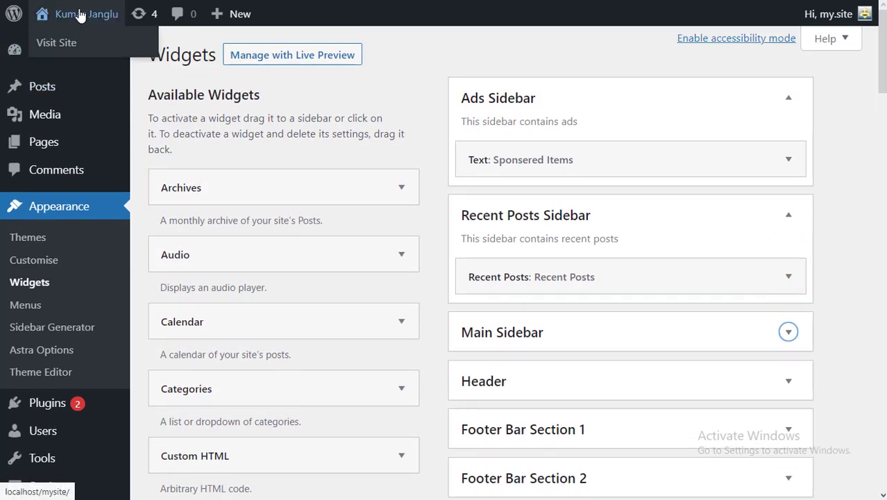
pyautogui.click(57, 43)
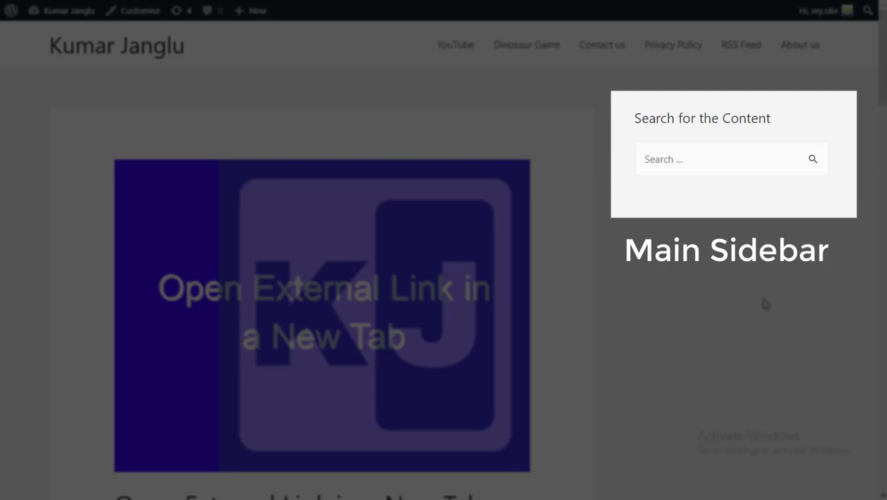
pyautogui.scroll(-6, 681, 305)
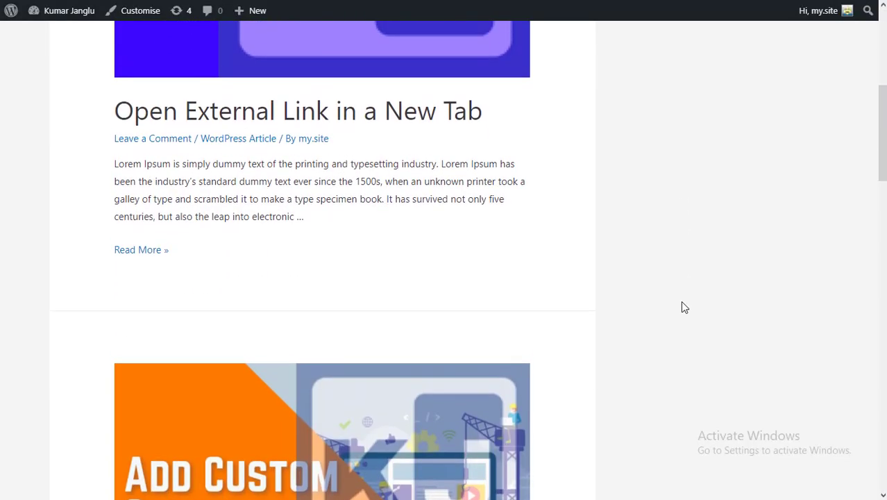
pyautogui.scroll(1, 680, 304)
# - Open the "Open External Link in a New Tab" post and examine its sidebar along the page
pyautogui.click(376, 175)
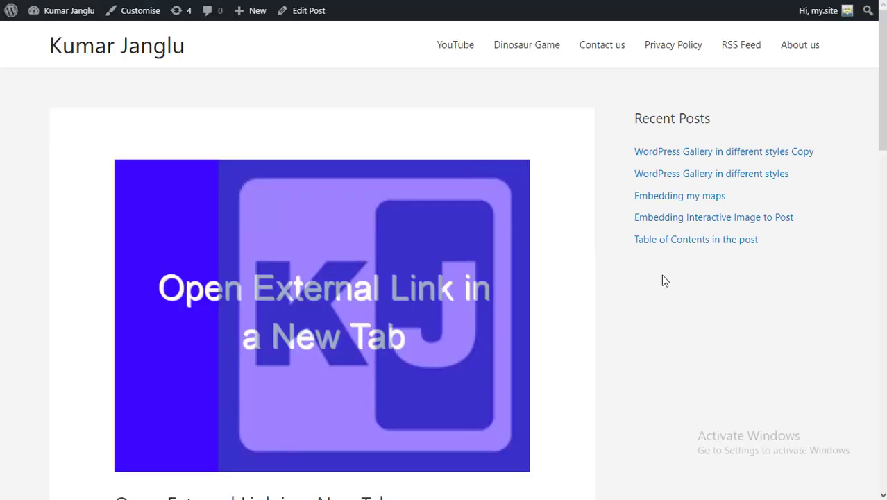
pyautogui.scroll(-10, 646, 304)
pyautogui.scroll(-4, 645, 303)
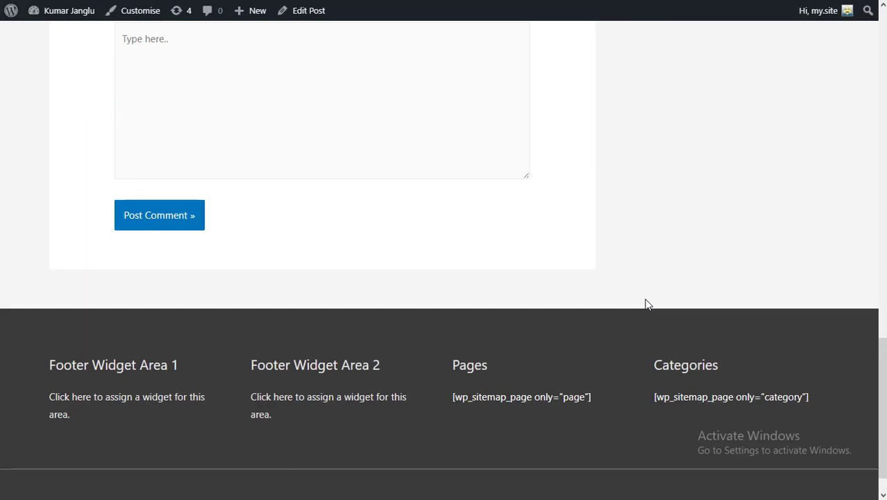
pyautogui.scroll(15, 645, 304)
pyautogui.scroll(-4, 644, 303)
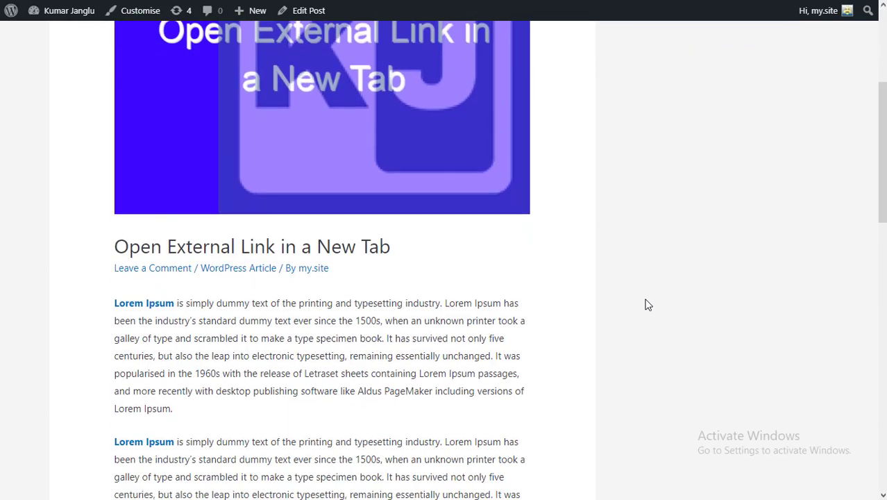
pyautogui.scroll(4, 645, 304)
# - Open "WordPress Gallery in different styles" from the Recent Posts list and check that post's sidebar
pyautogui.click(695, 173)
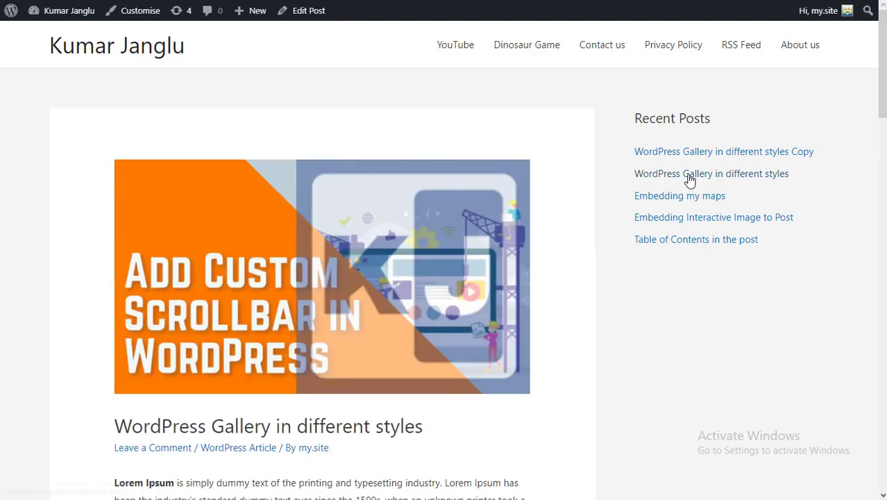
pyautogui.scroll(-2, 584, 304)
pyautogui.scroll(2, 584, 304)
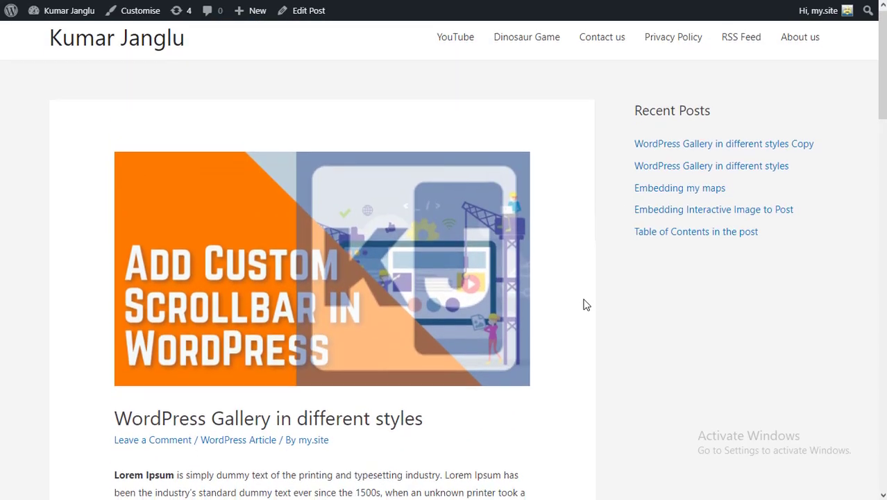
pyautogui.scroll(-6, 585, 304)
pyautogui.scroll(6, 584, 304)
pyautogui.scroll(1, 614, 286)
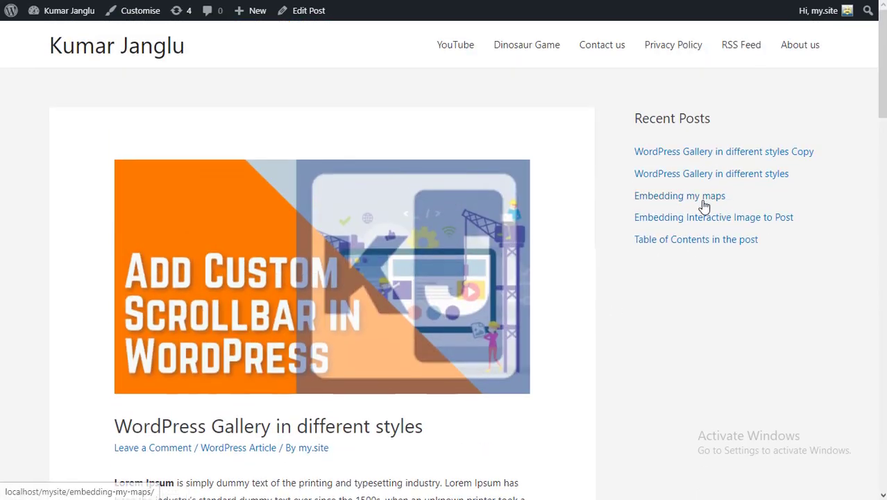
# - Return to the site's homepage and check its sidebar while looking through the post listing
pyautogui.click(142, 47)
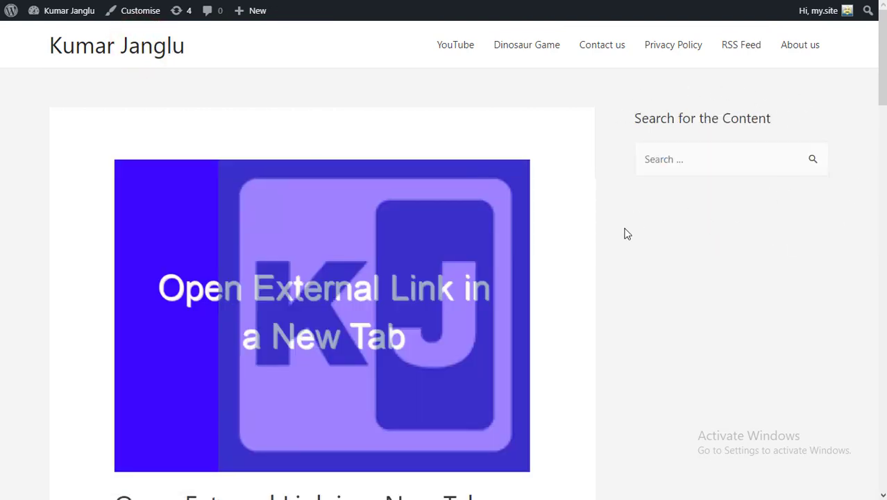
pyautogui.scroll(-12, 748, 355)
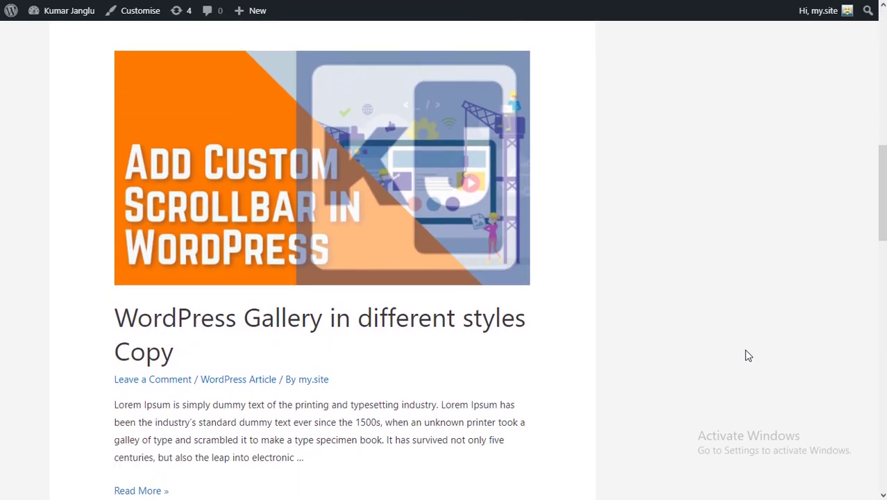
pyautogui.scroll(-5, 748, 356)
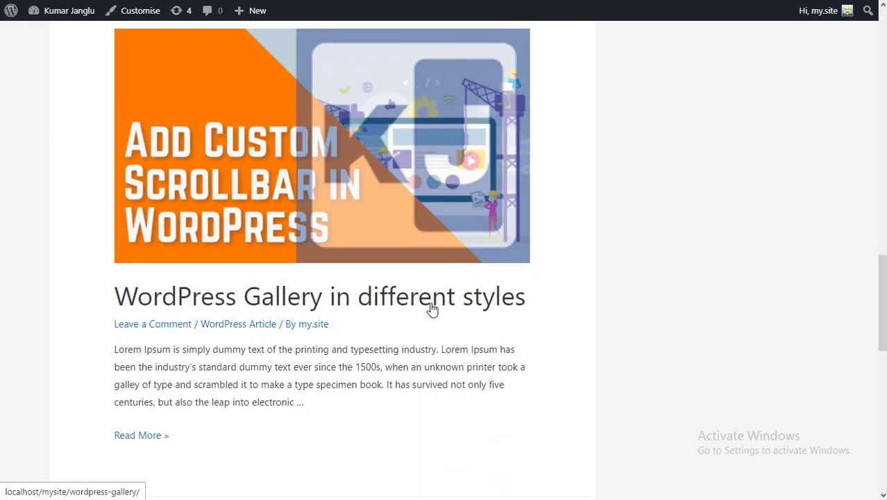
# - Open "WordPress Gallery in different styles" from the homepage listing and compare its sidebar with the homepage's
pyautogui.click(429, 304)
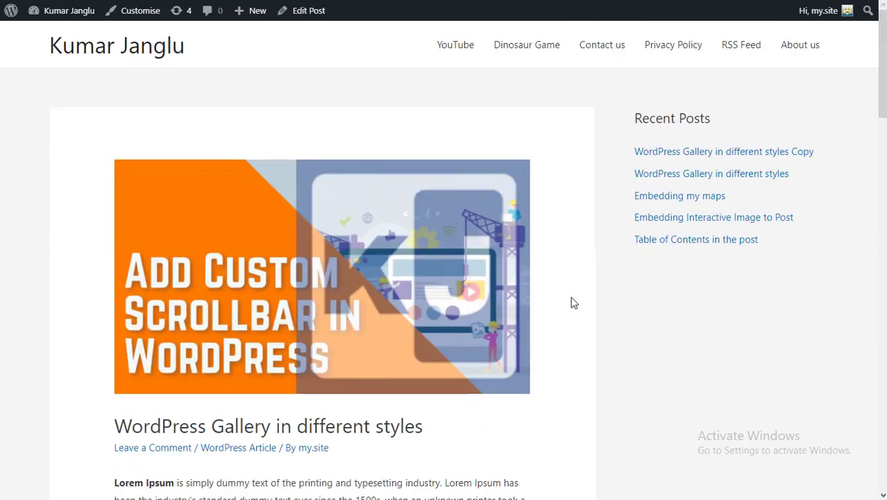
pyautogui.scroll(-10, 573, 303)
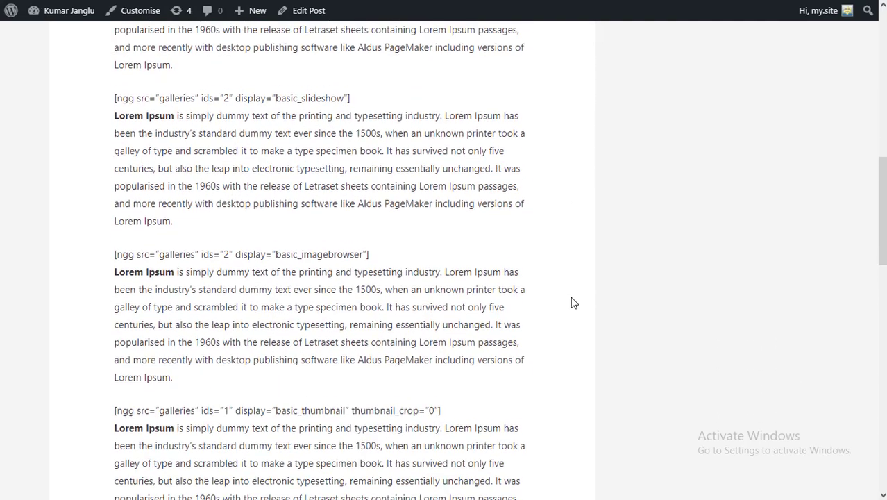
pyautogui.scroll(10, 573, 303)
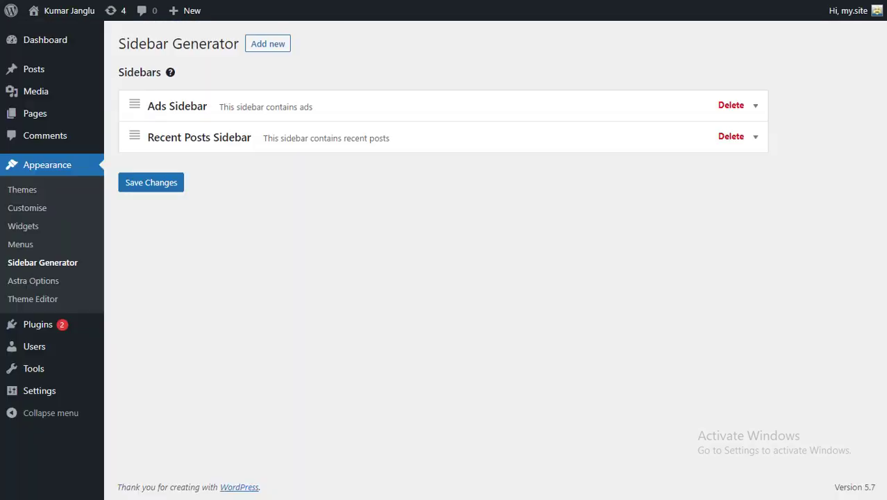
# - Disable the conditions for Ads Sidebar, keep Main Sidebar as the one to replace, and save the changes
pyautogui.click(139, 106)
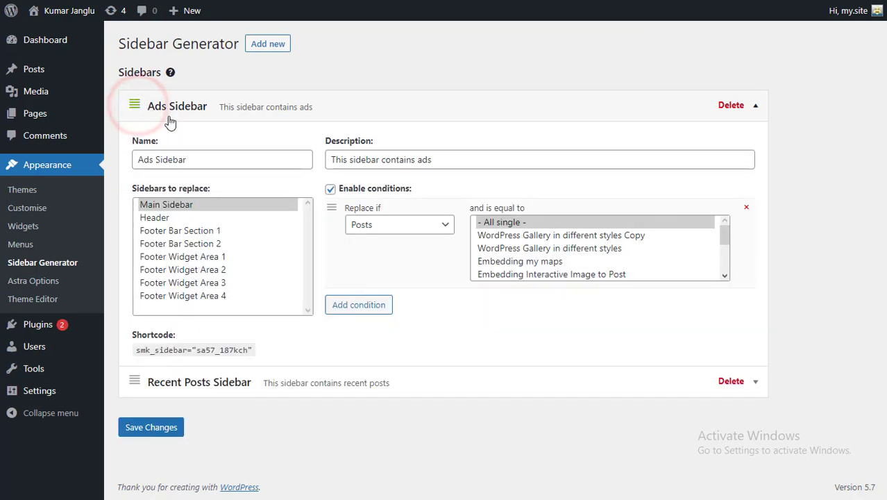
pyautogui.click(331, 188)
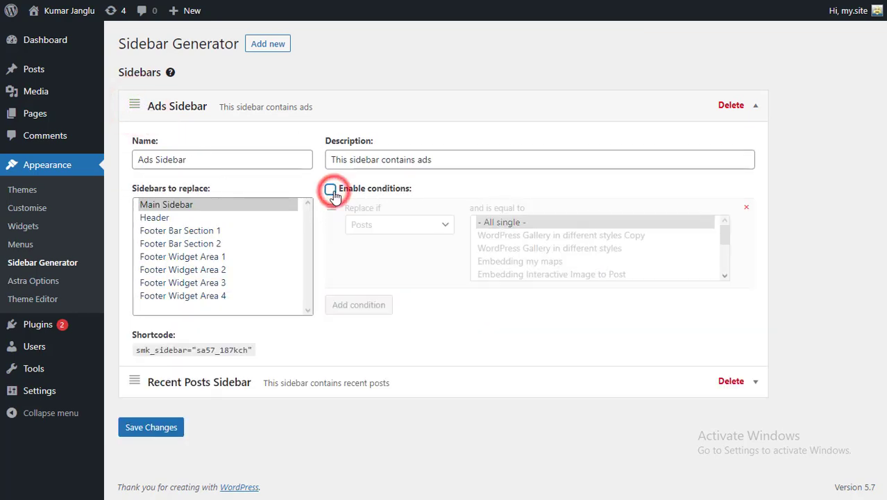
pyautogui.click(169, 206)
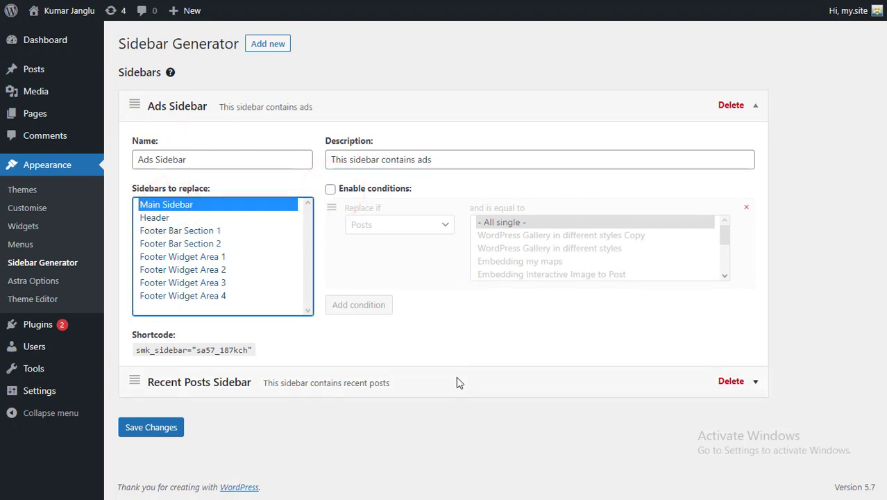
pyautogui.click(148, 431)
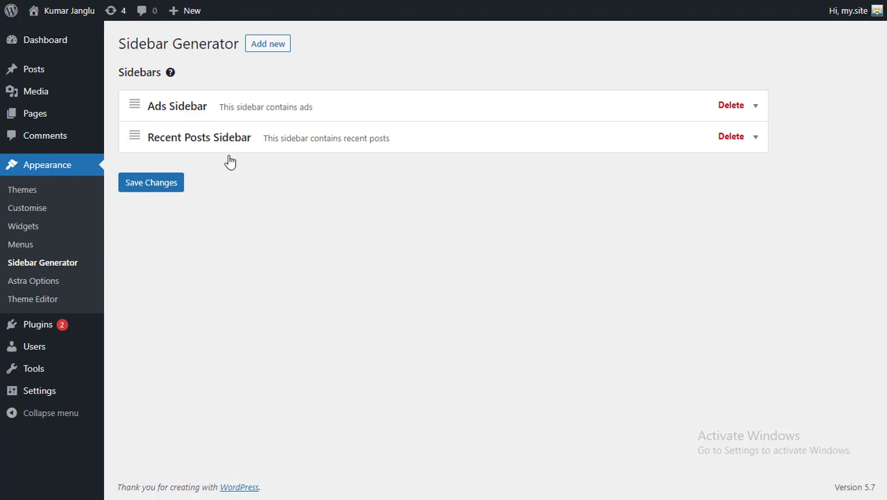
# - Visit the live site and check which sidebar the homepage uses with the Ads Sidebar conditions disabled
pyautogui.moveTo(70, 23)
pyautogui.click(53, 36)
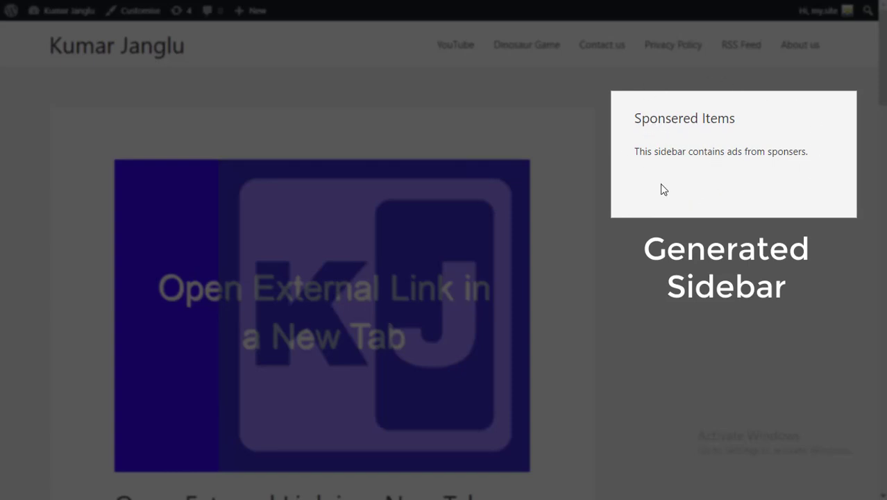
pyautogui.scroll(-6, 608, 243)
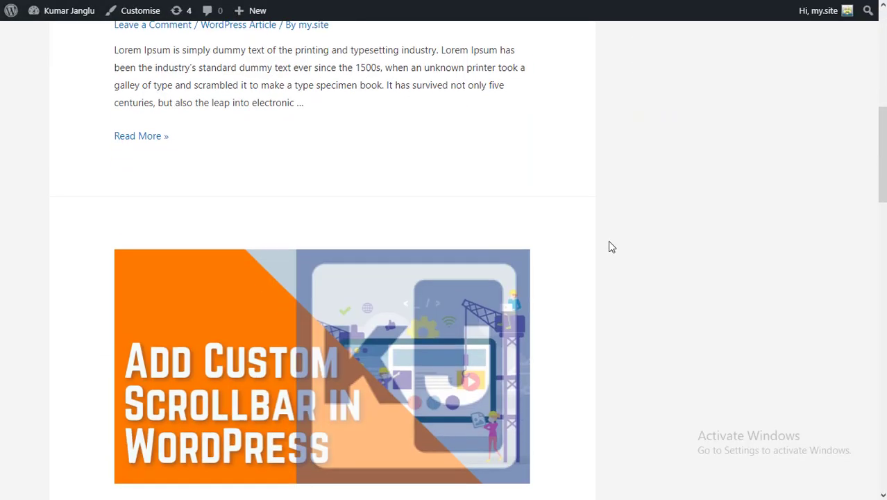
pyautogui.scroll(-2, 397, 291)
# - Open the "WordPress Gallery in different styles Copy" post to check its sidebar, and return to the homepage
pyautogui.click(294, 365)
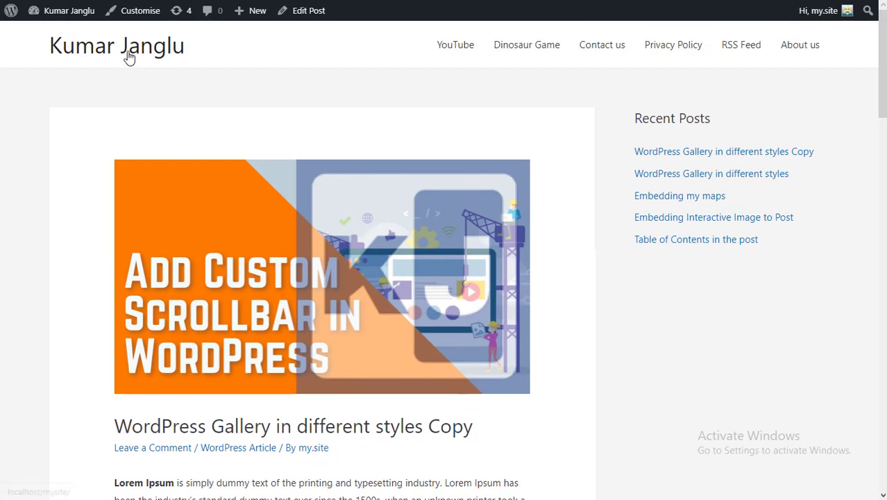
pyautogui.click(128, 57)
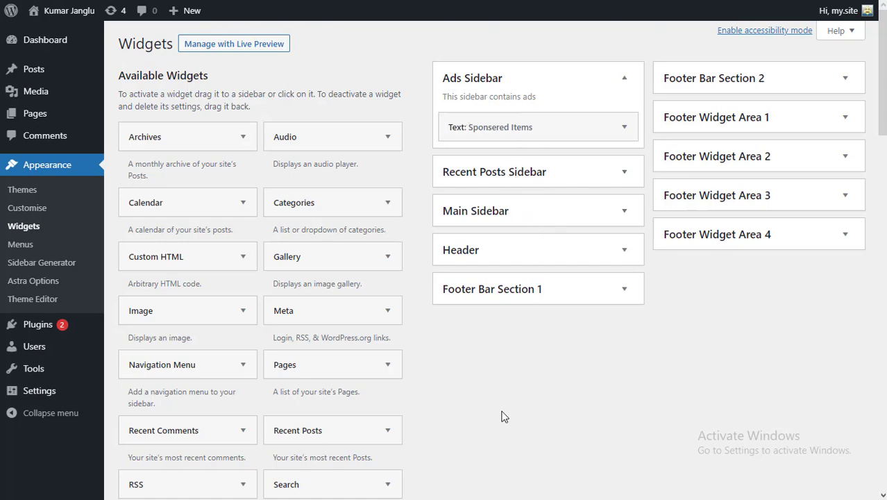
pyautogui.scroll(-3, 504, 416)
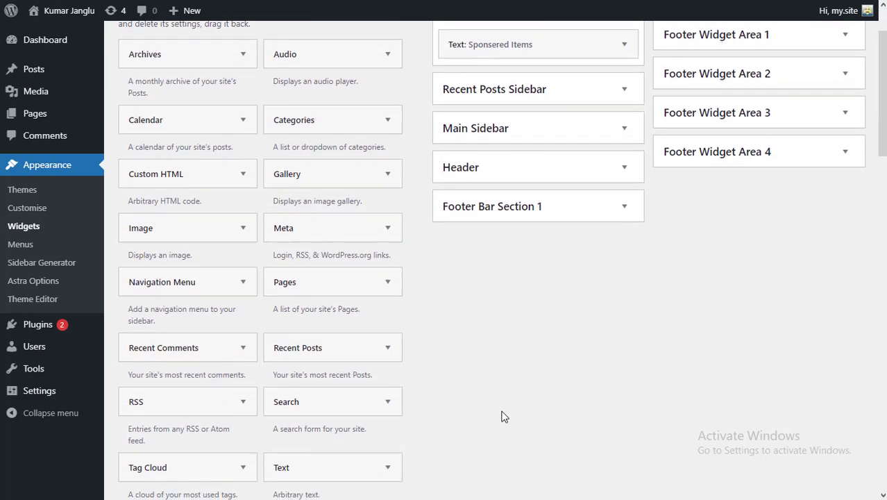
pyautogui.scroll(3, 503, 416)
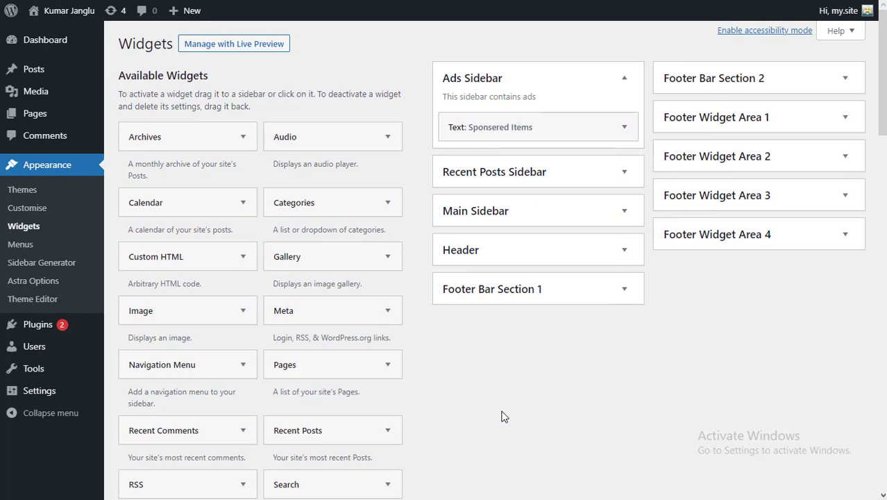